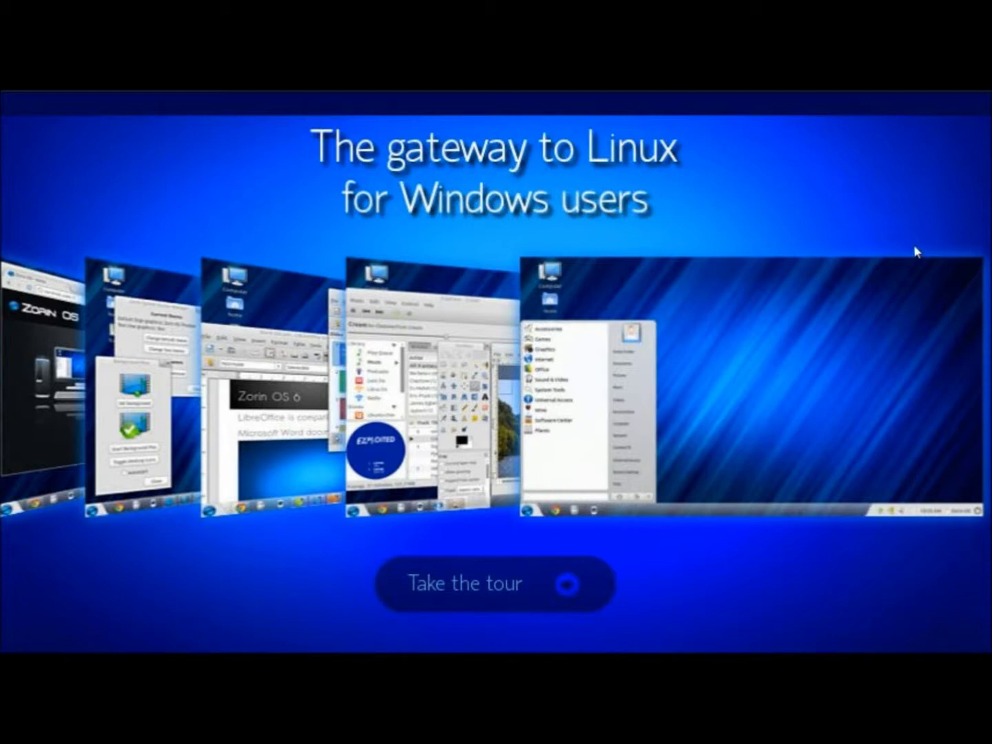
Search Google for 'zorin os' and follow the Home - Zorin OS result to zorin-os.com
left_click(973, 273)
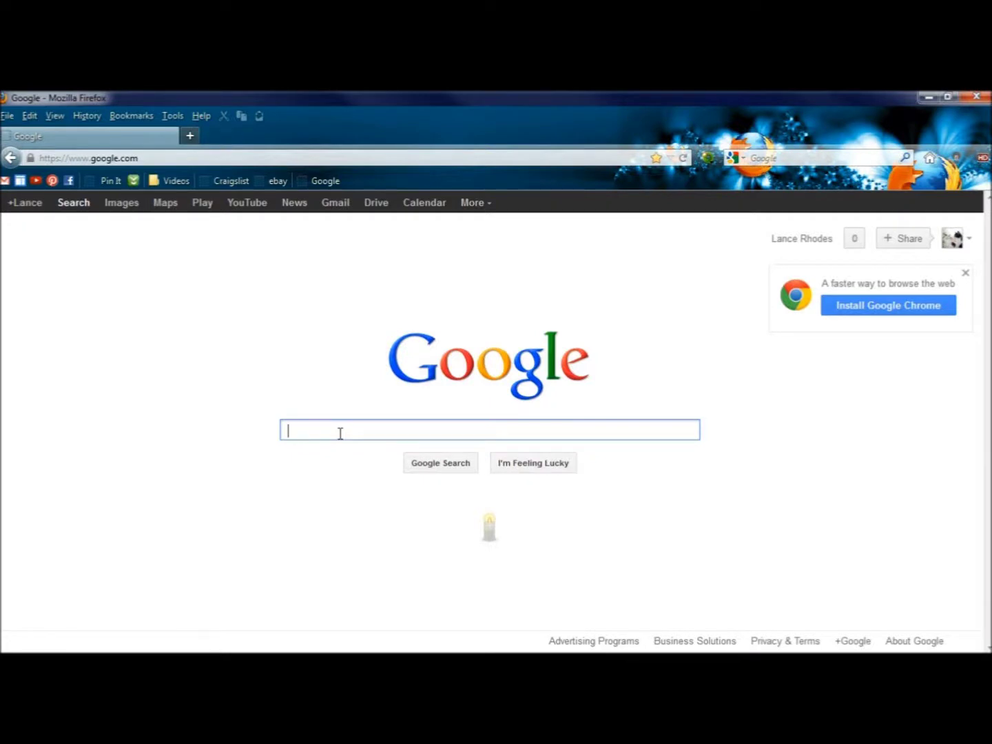
type("zorin os")
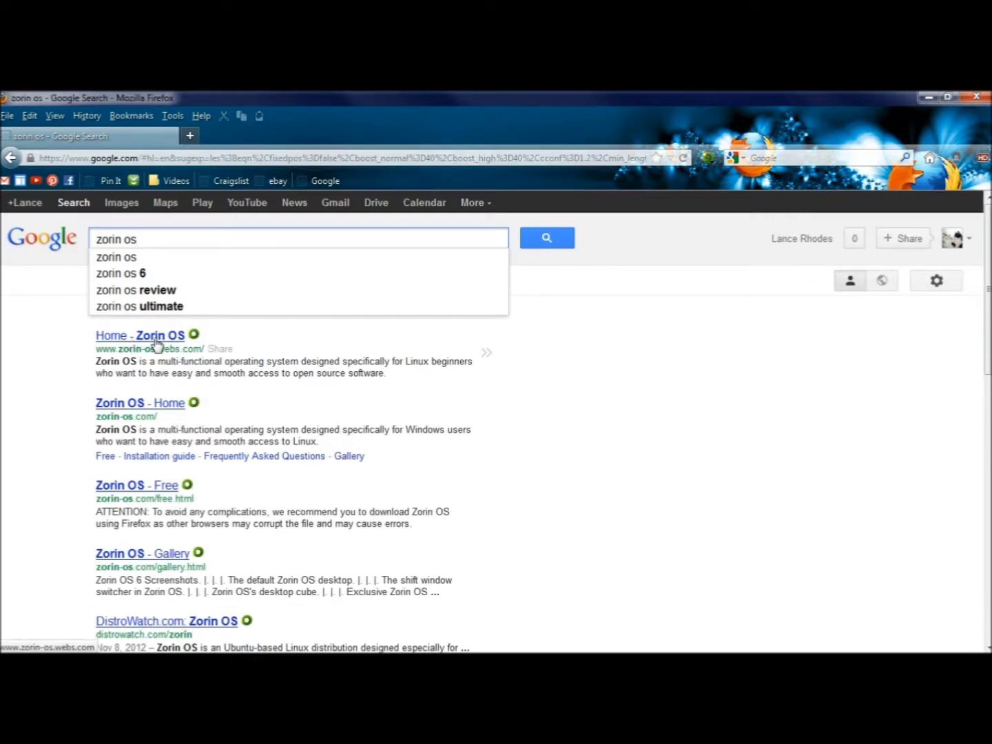
left_click(157, 338)
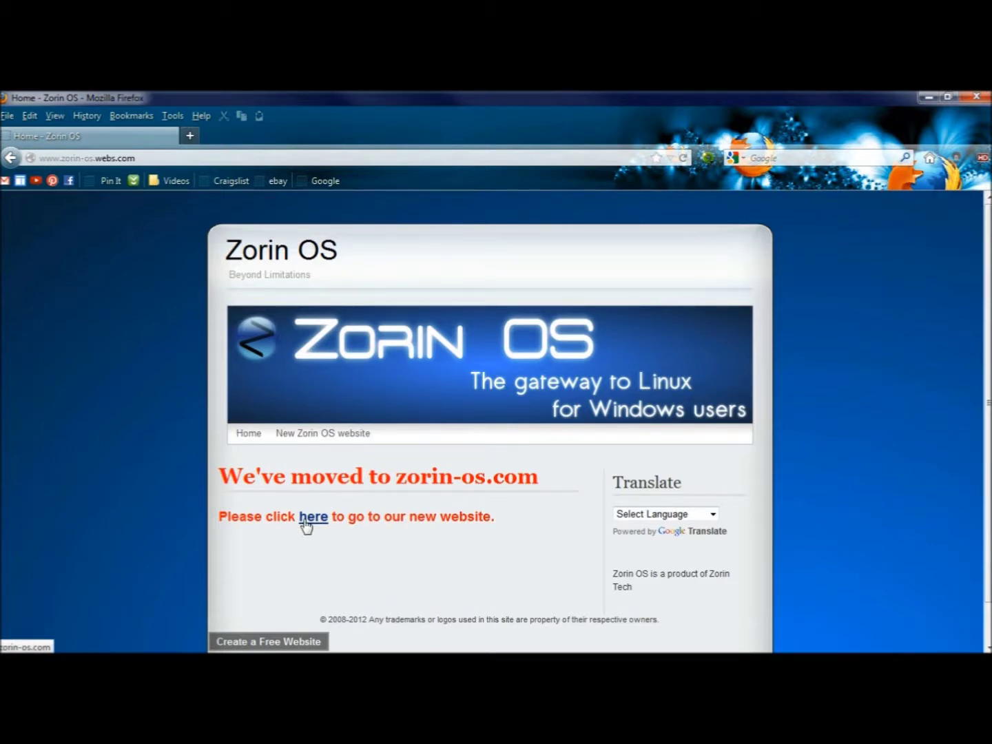
left_click(306, 517)
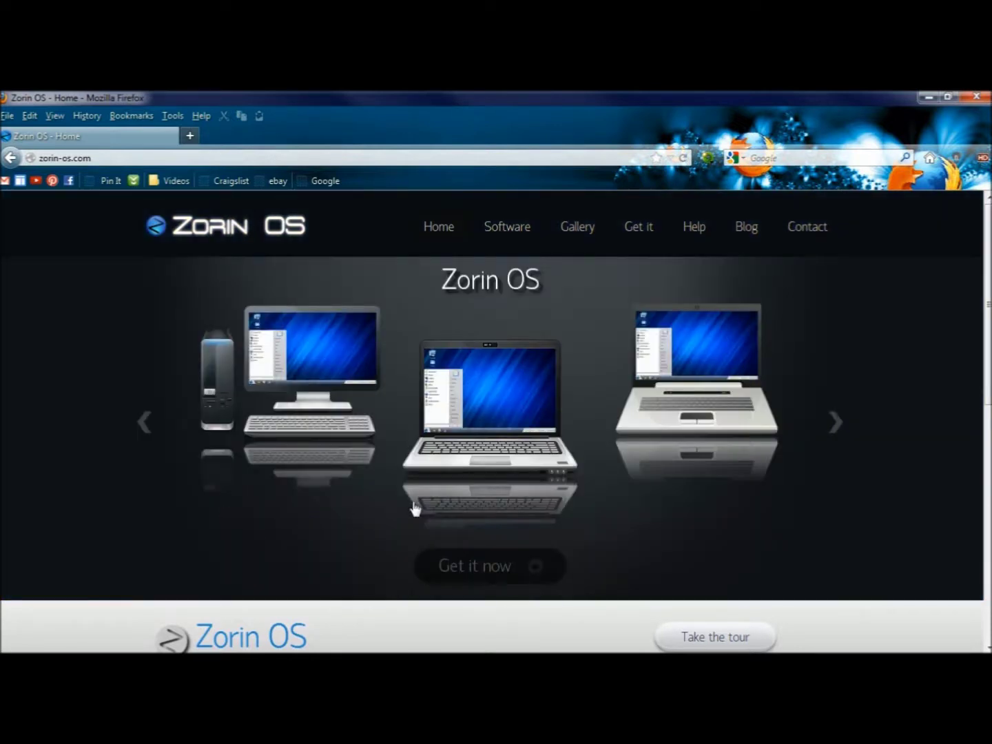
Scroll through the zorin-os.com homepage feature sections and back up to the top
scroll(524, 518, "down", 4)
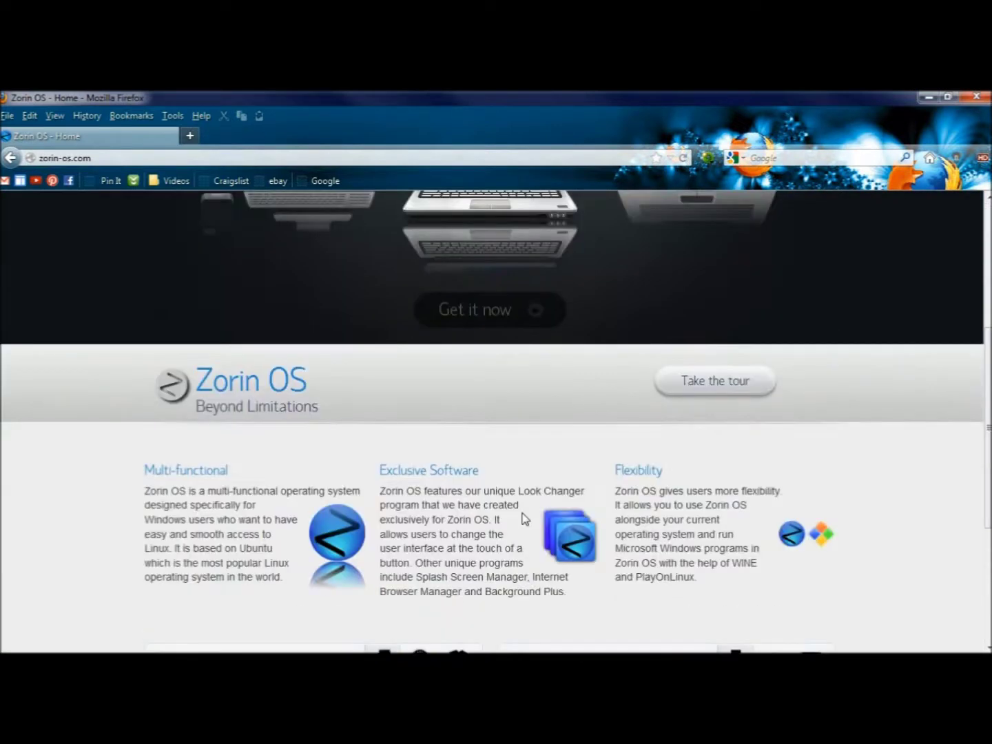
scroll(524, 517, "down", 3)
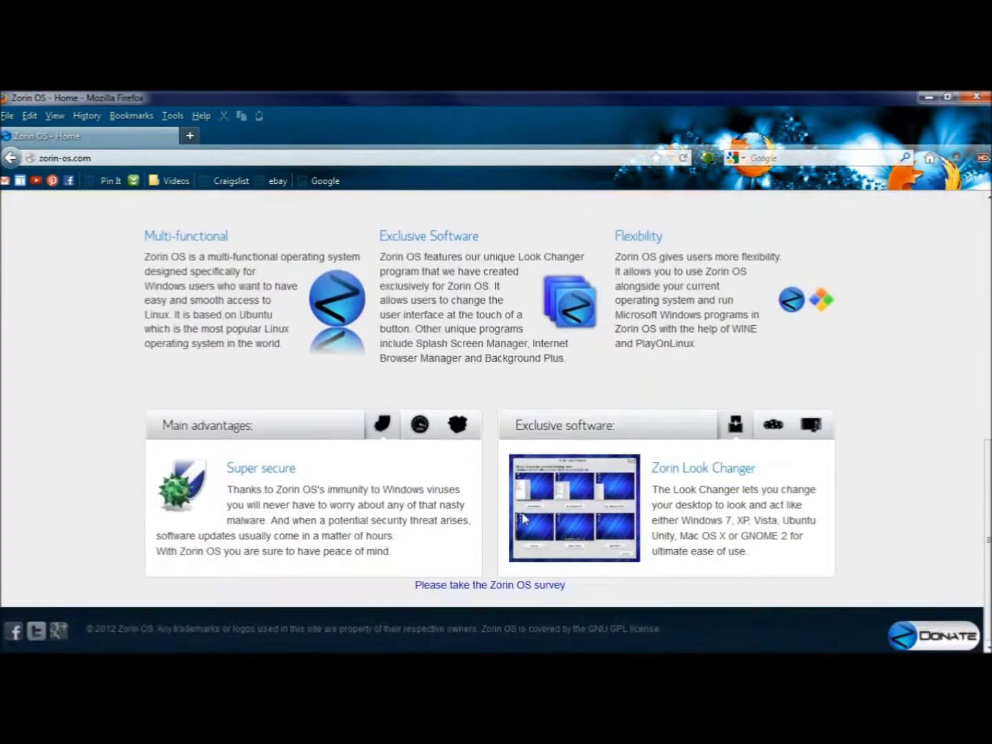
scroll(271, 463, "up", 1)
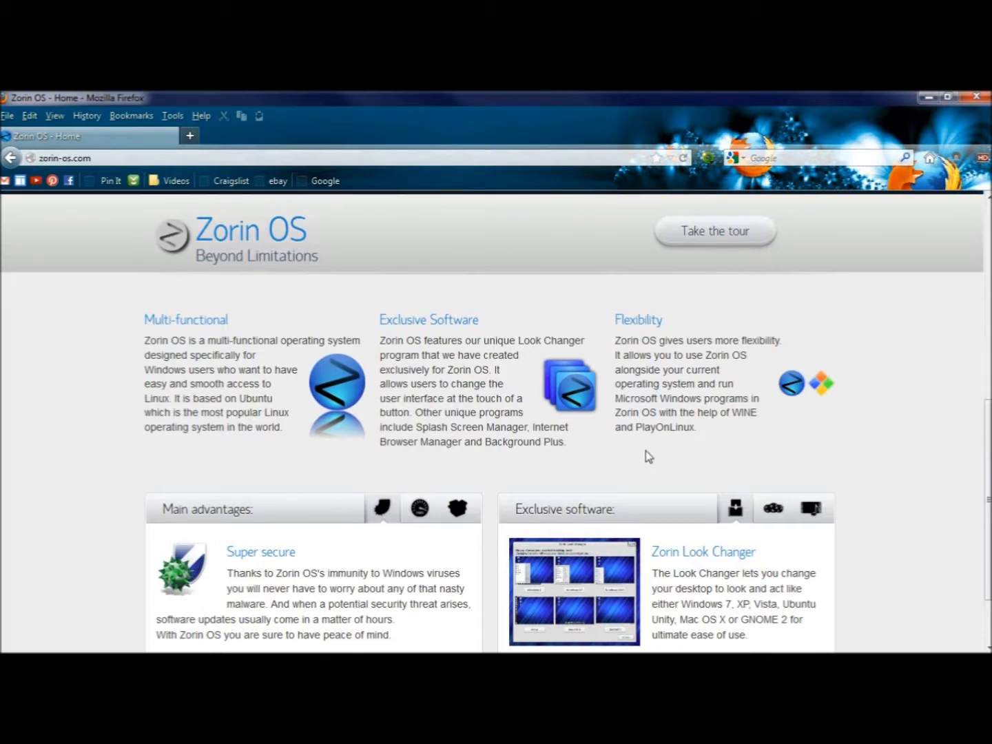
scroll(629, 390, "up", 5)
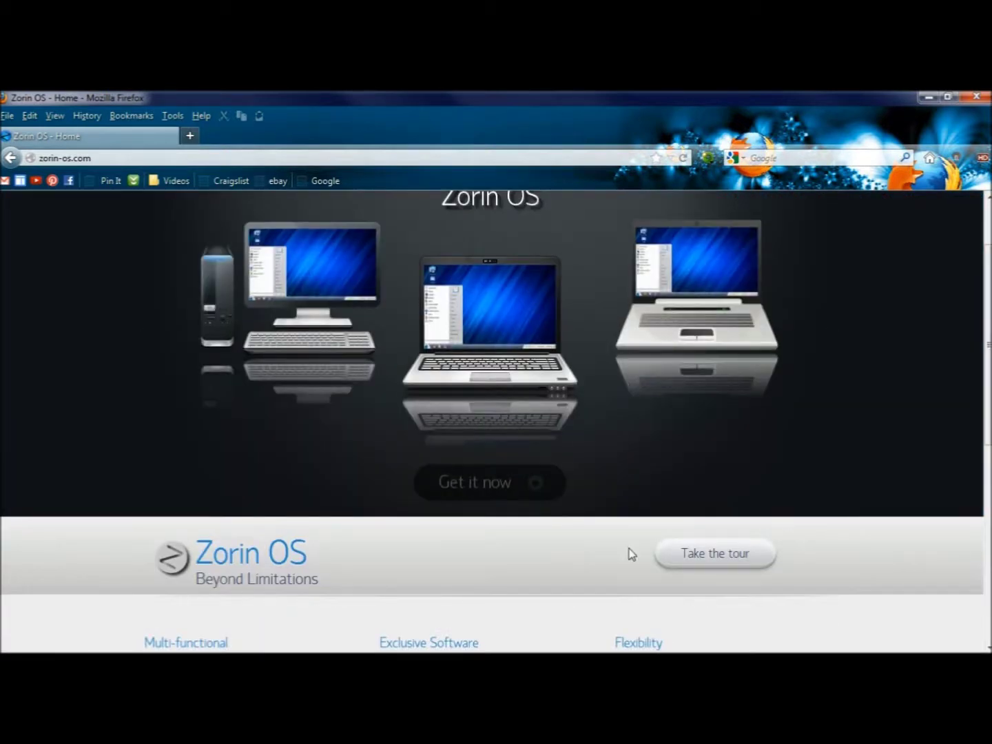
Open the Zorin OS Tour page and read it down to the footer and back up
left_click(721, 564)
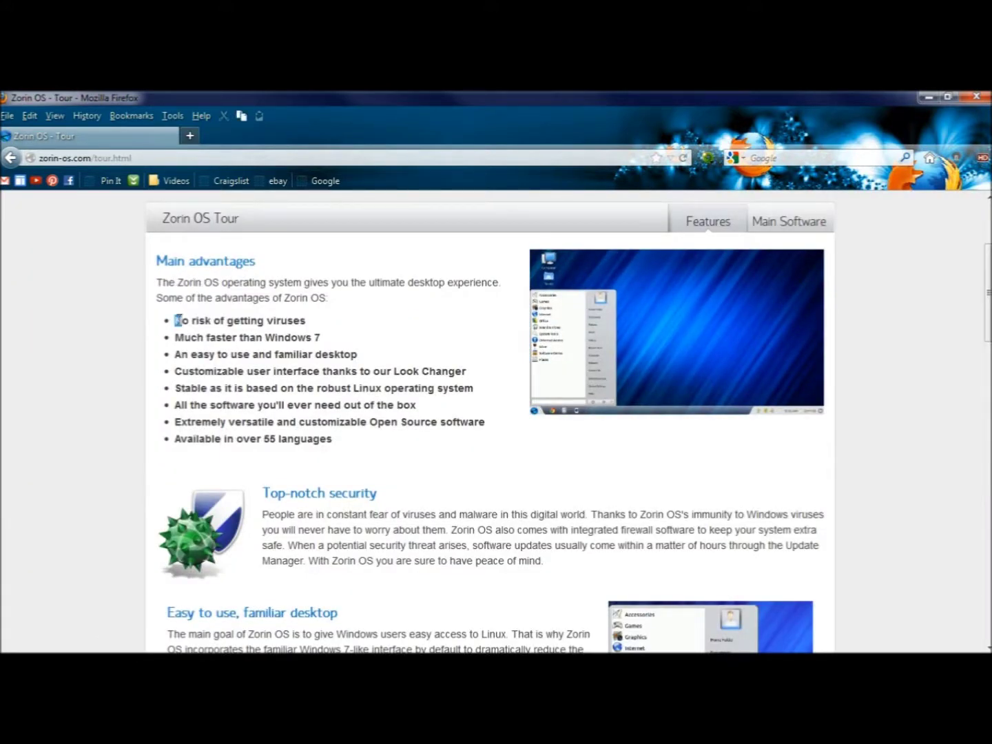
mouse_move(177, 320)
left_mouse_down()
mouse_move(243, 319)
mouse_move(168, 324)
left_mouse_up()
scroll(271, 358, "down", 7)
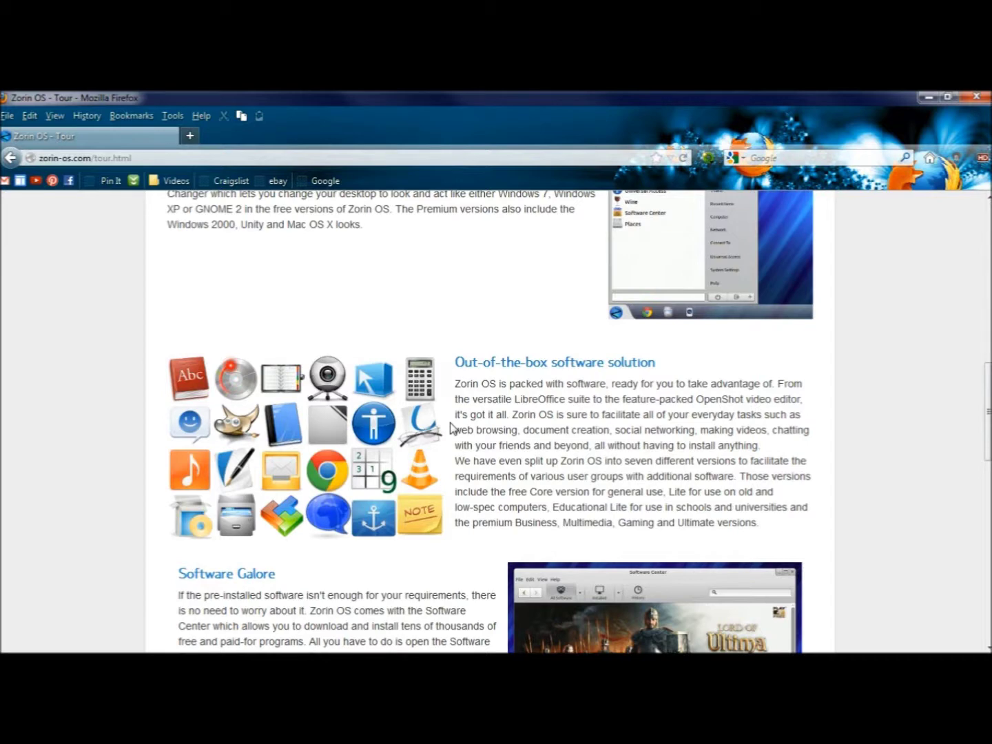
scroll(433, 455, "down", 3)
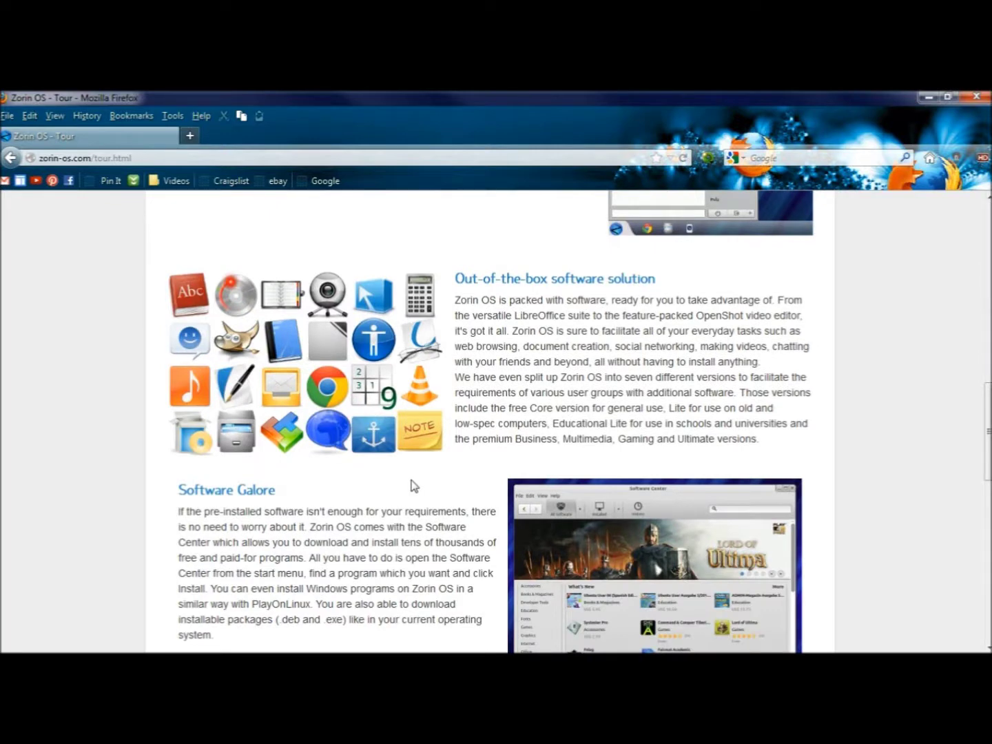
scroll(414, 485, "down", 10)
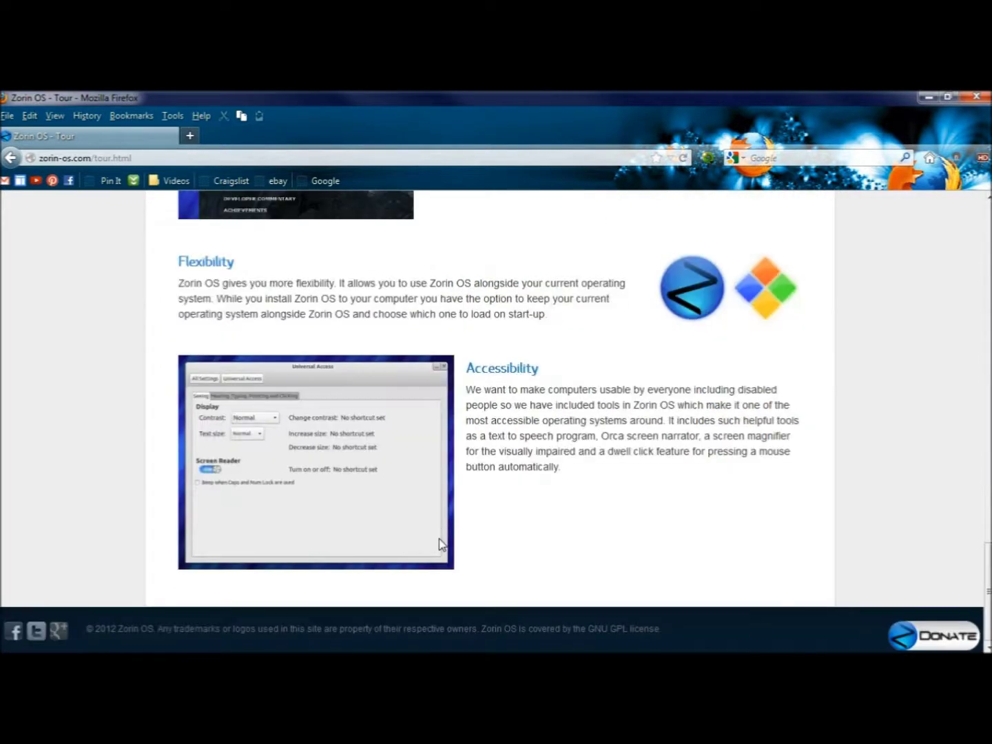
scroll(438, 541, "up", 15)
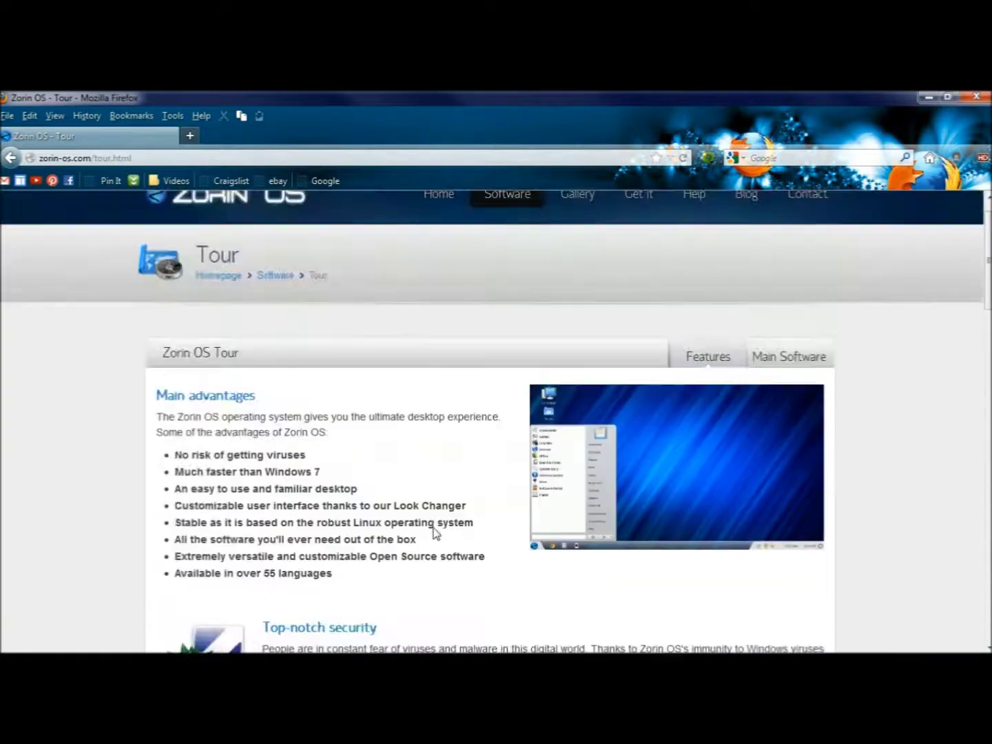
scroll(434, 534, "up", 1)
From Get it > Free, pick the Zorin OS 6.1 Core 'Download 32 bit' (1.4 GB) option
mouse_move(641, 233)
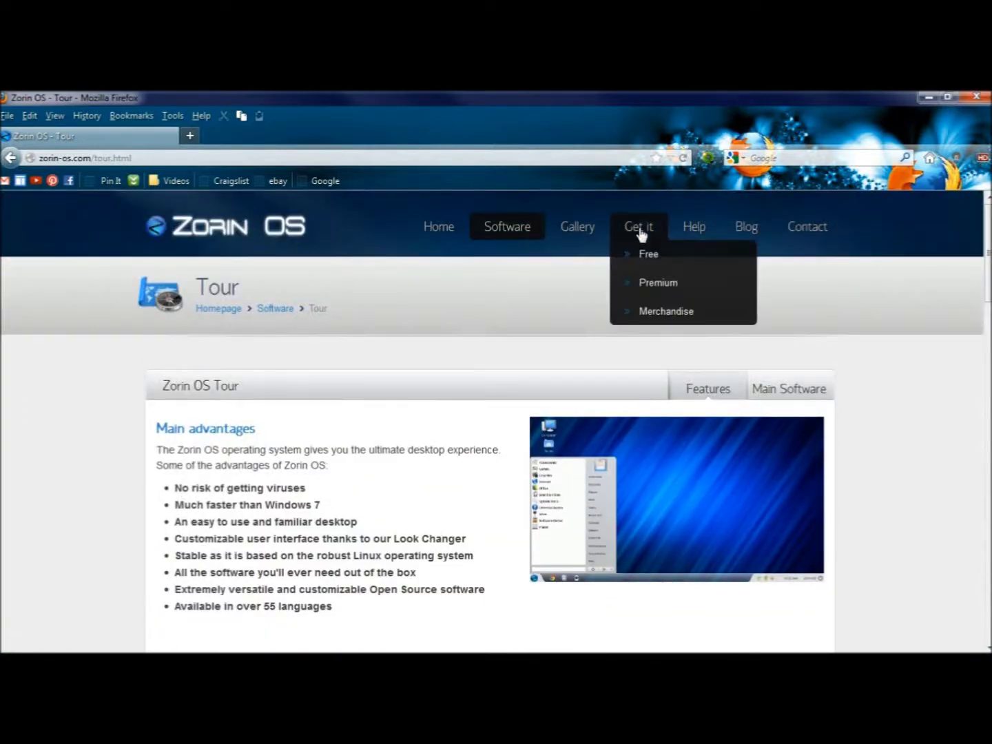
left_click(644, 255)
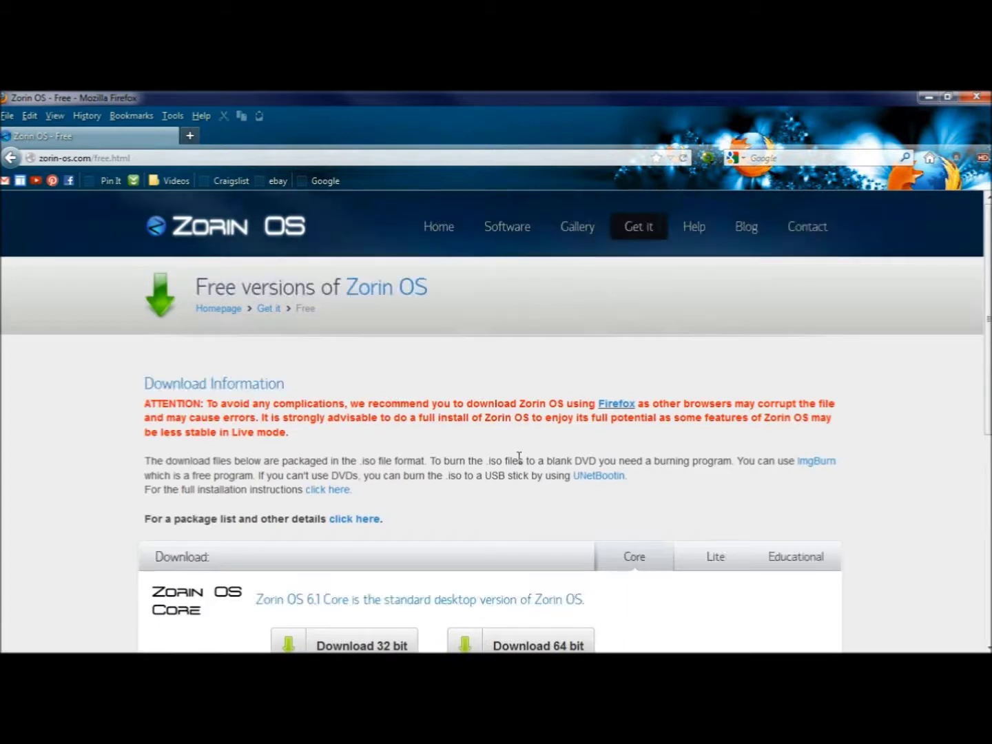
scroll(514, 460, "down", 2)
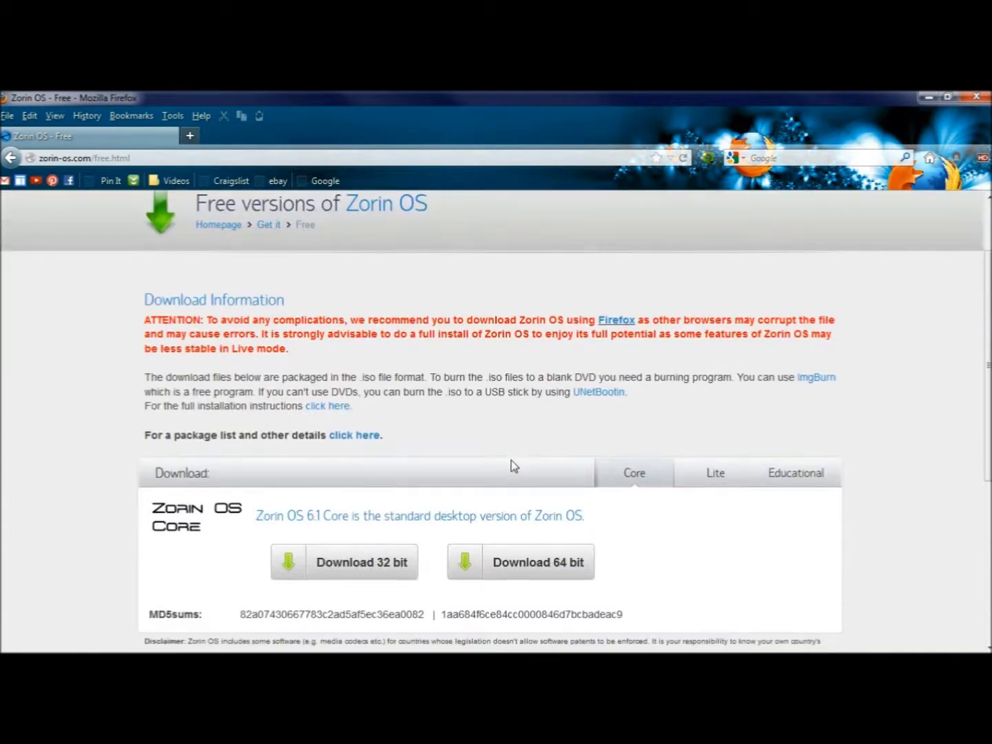
scroll(511, 467, "down", 2)
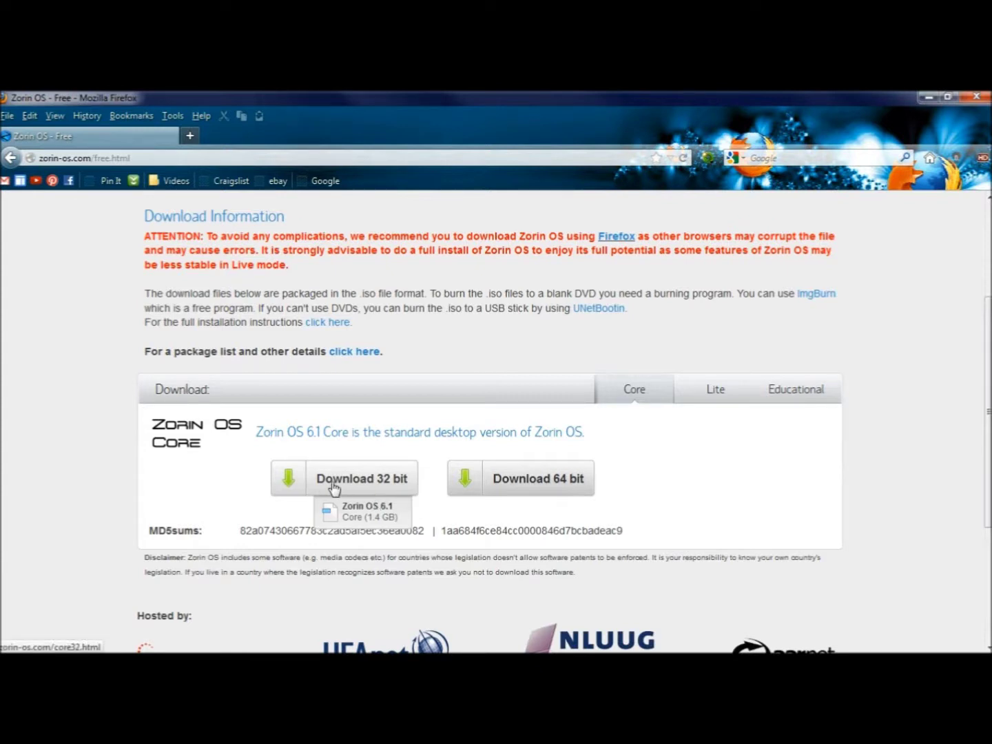
left_click(334, 488)
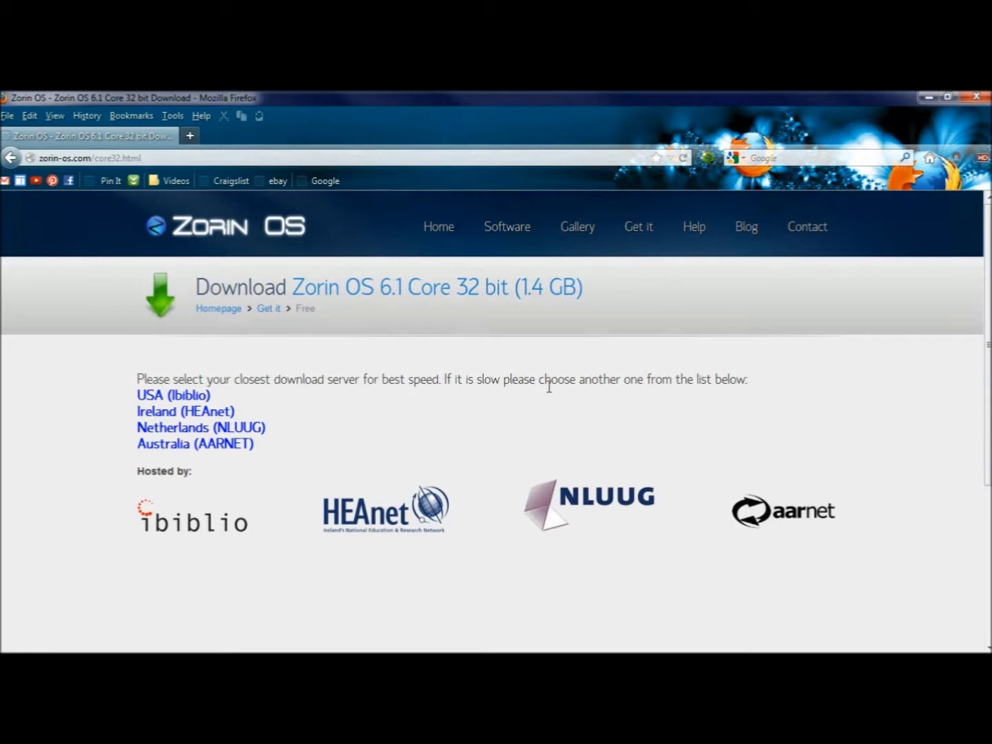
Download the Core 32-bit ISO from USA, Ireland, Netherlands and Australia mirrors; enlarge the Downloads list
left_click(173, 397)
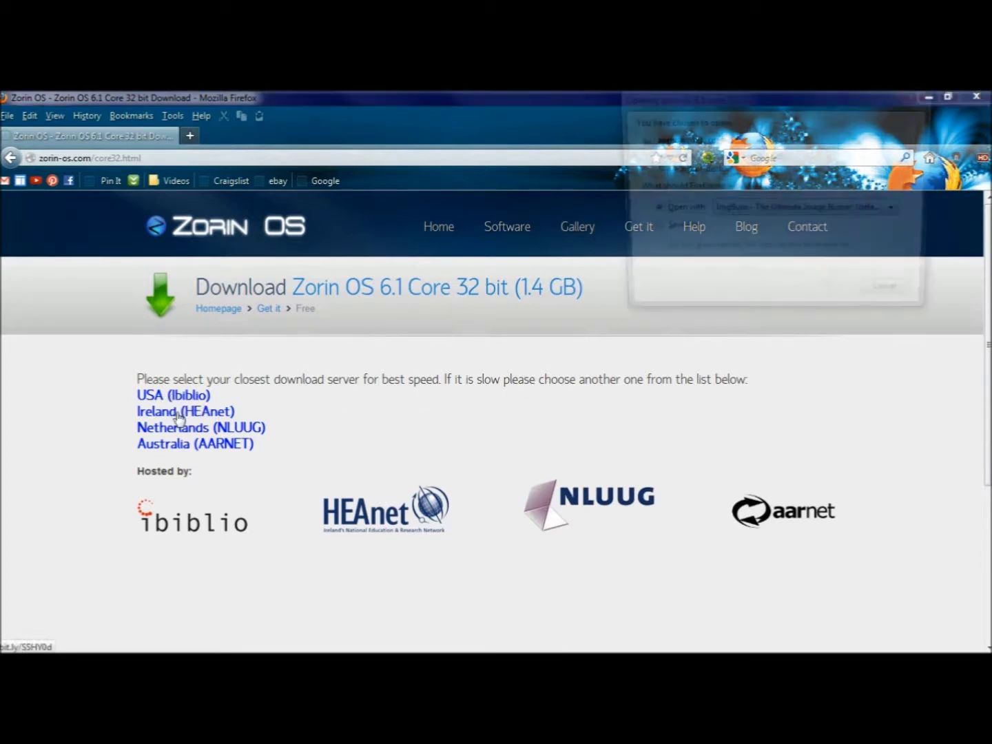
left_click(832, 298)
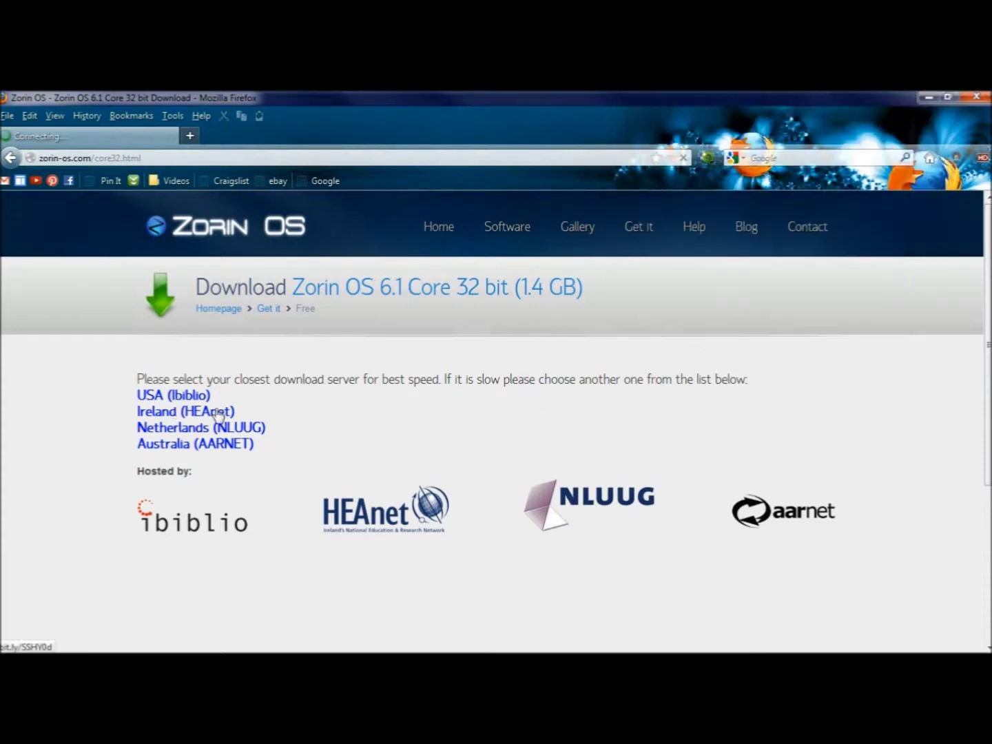
left_click(216, 413)
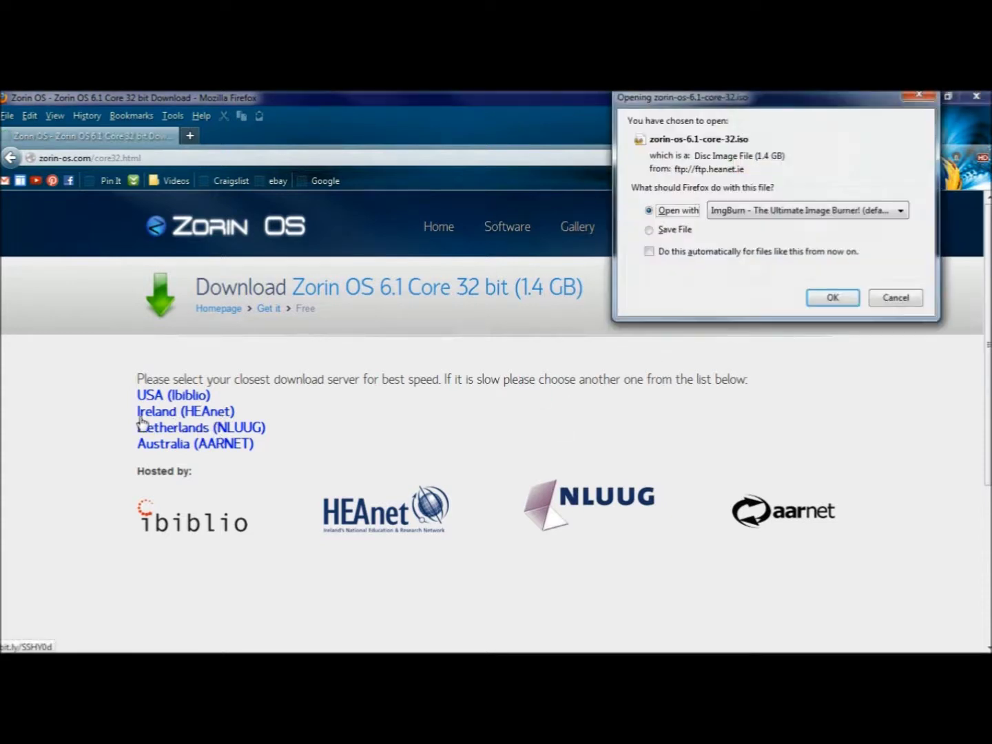
left_click(854, 299)
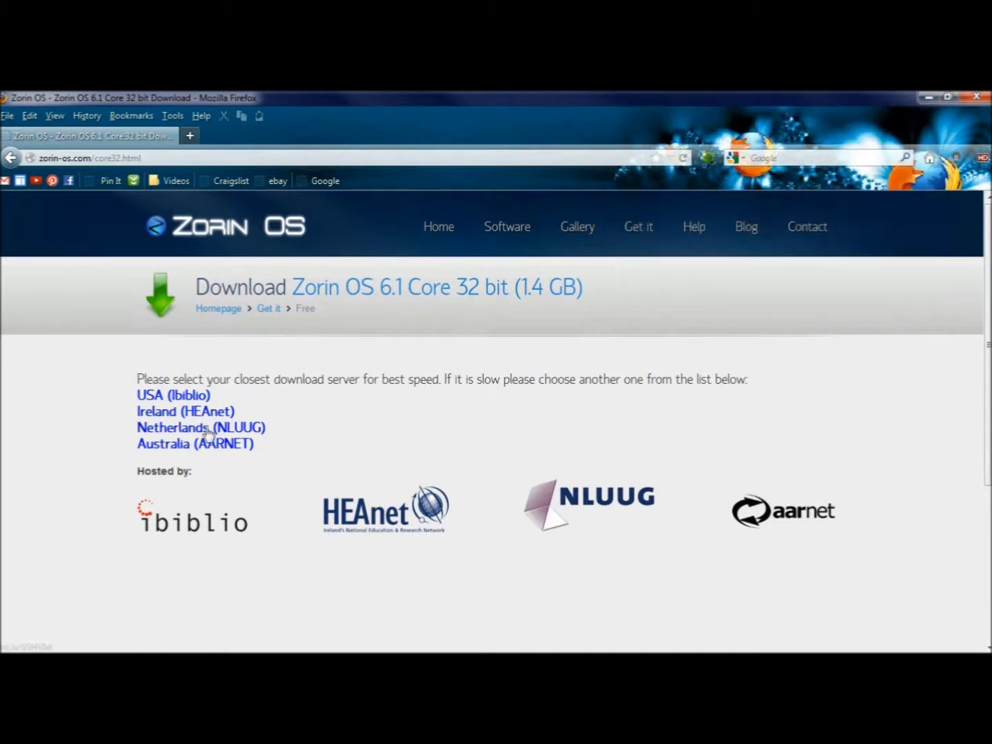
left_click(268, 428)
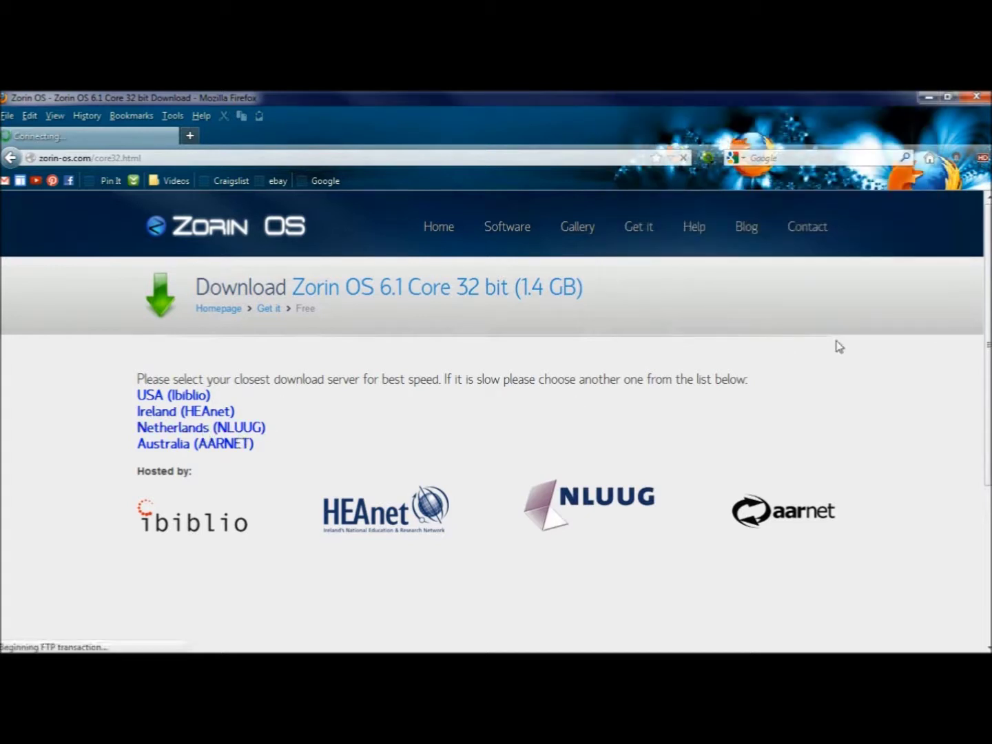
left_click(827, 296)
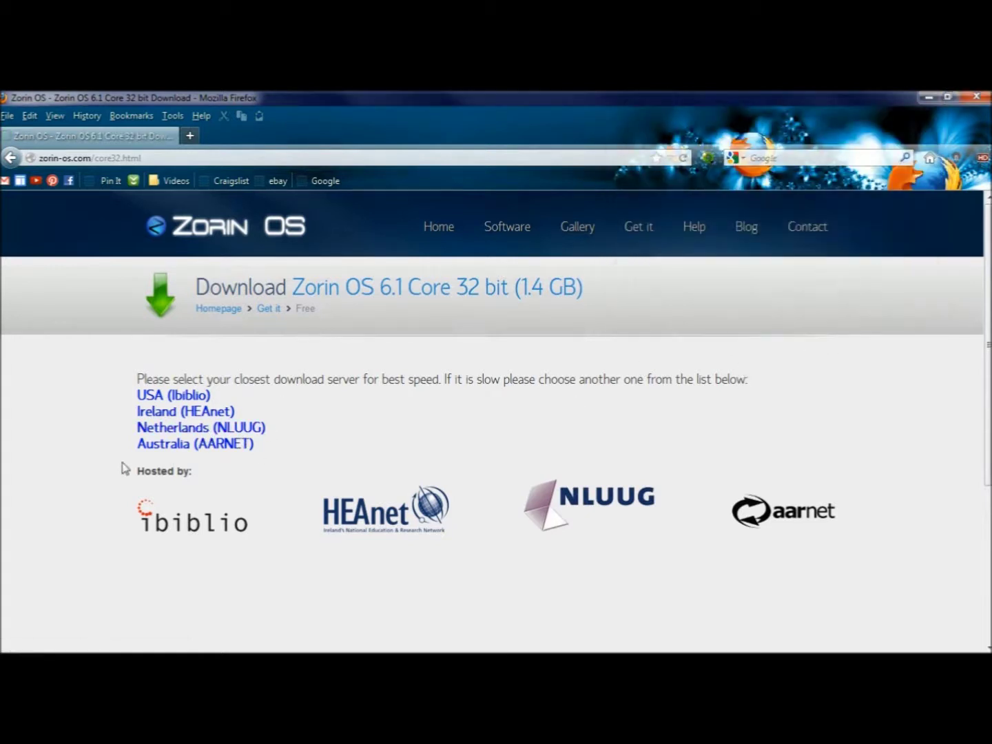
left_click(169, 446)
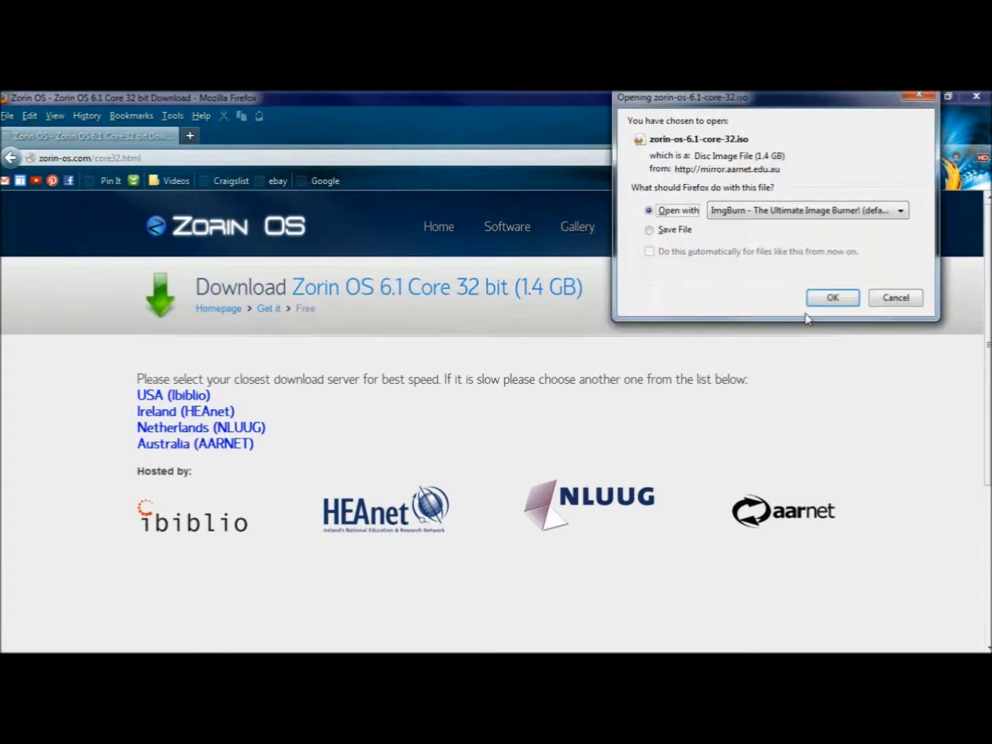
left_click(829, 298)
left_click_drag(479, 527, 474, 90)
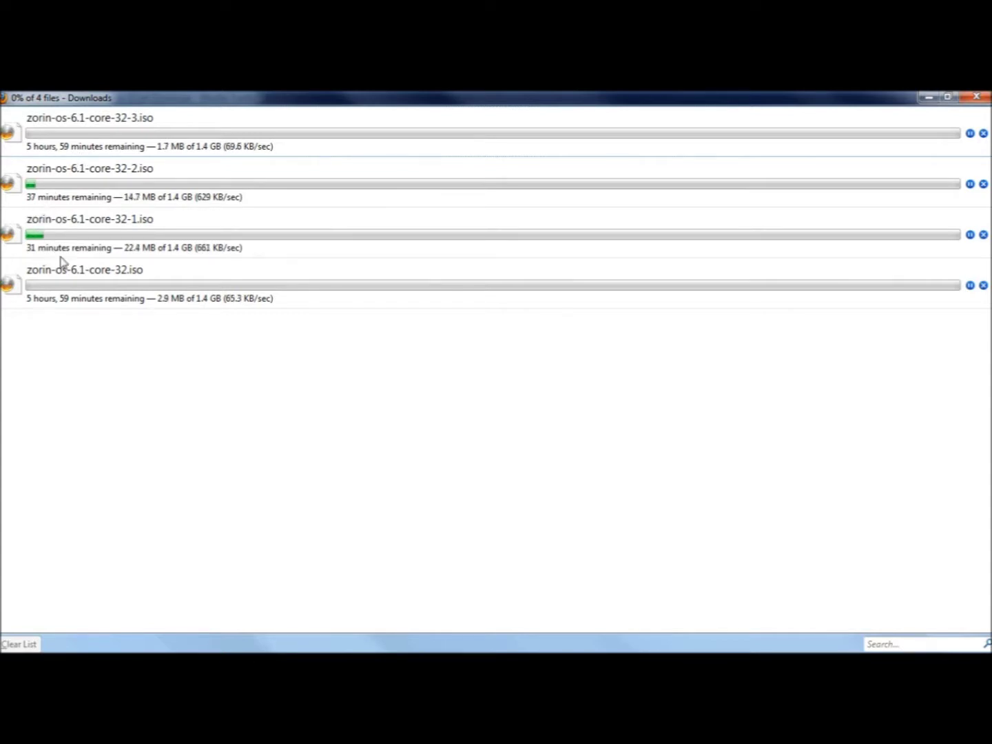
Cancel the core-32, core-32-1 and core-32-3 downloads so only zorin-os-6.1-core-32-2.iso finishes
left_click(73, 290)
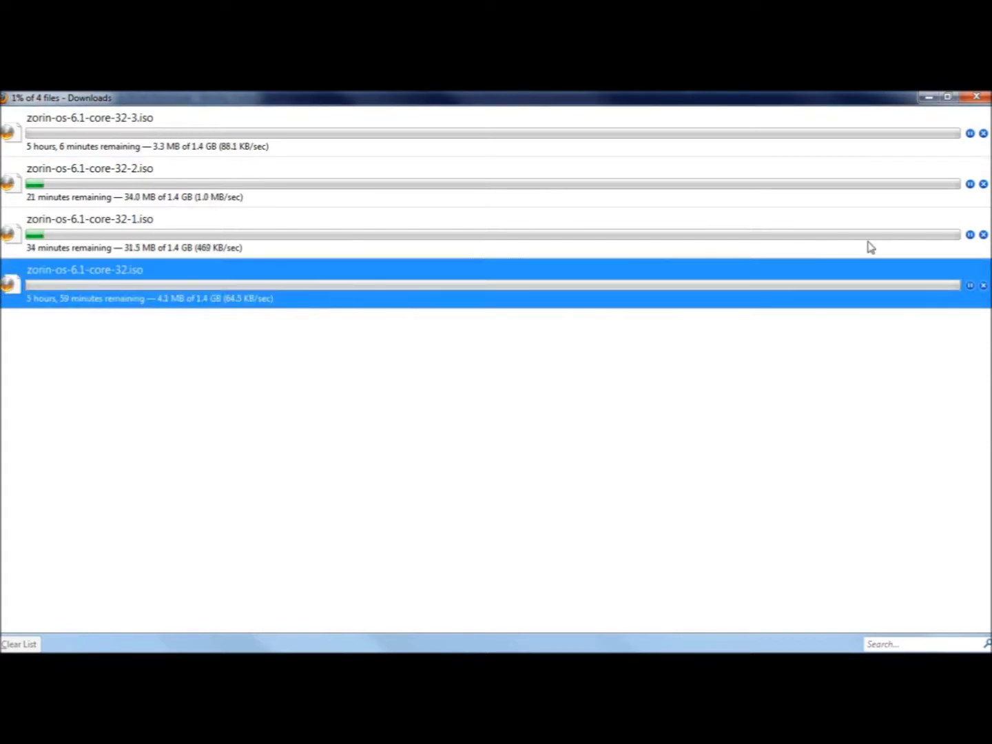
left_click(983, 288)
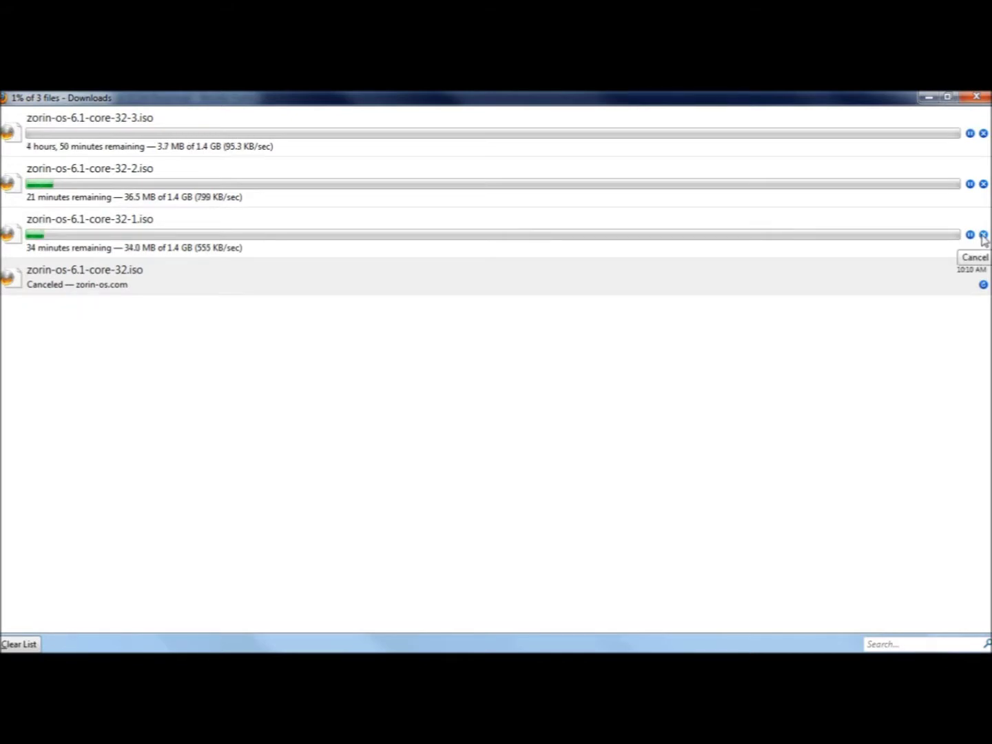
left_click(983, 235)
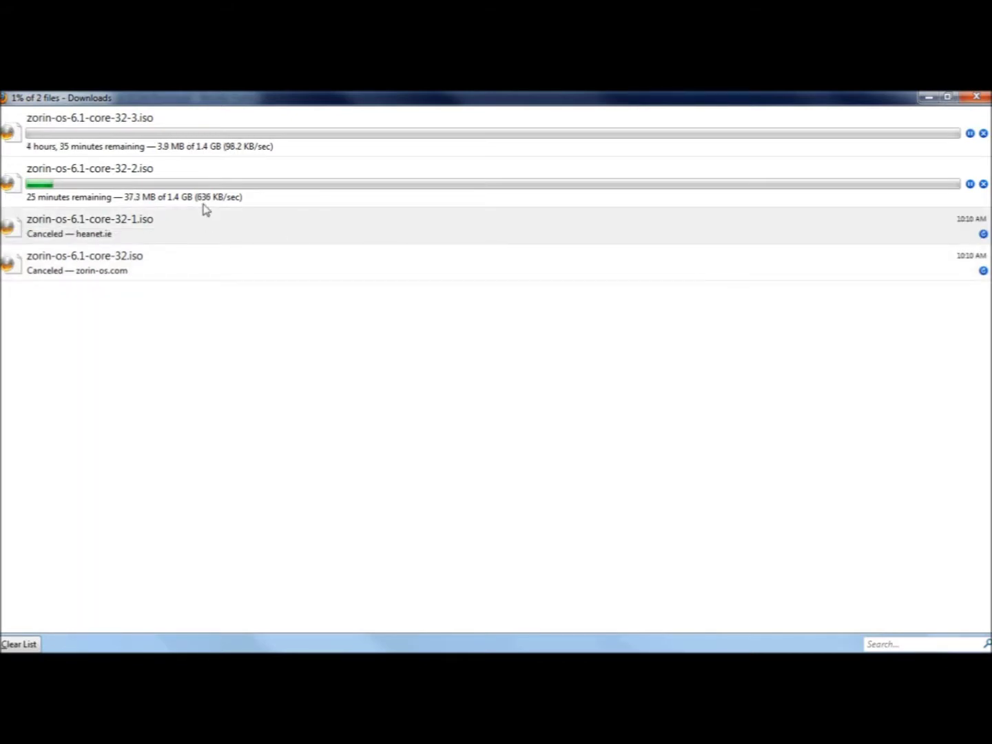
mouse_move(990, 165)
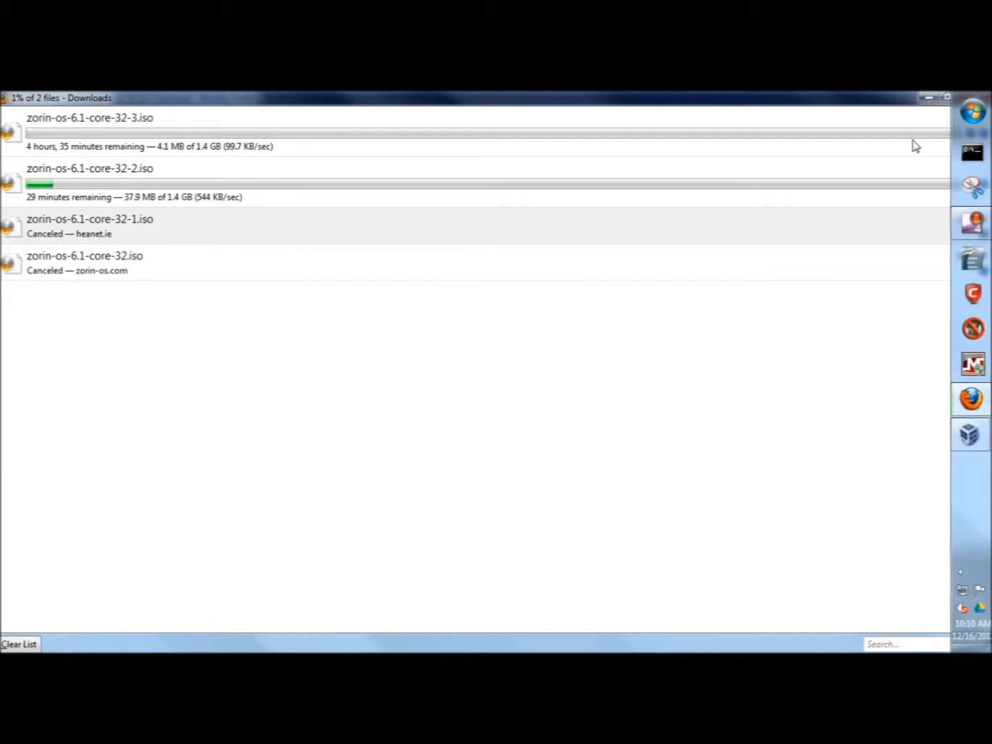
left_click(982, 133)
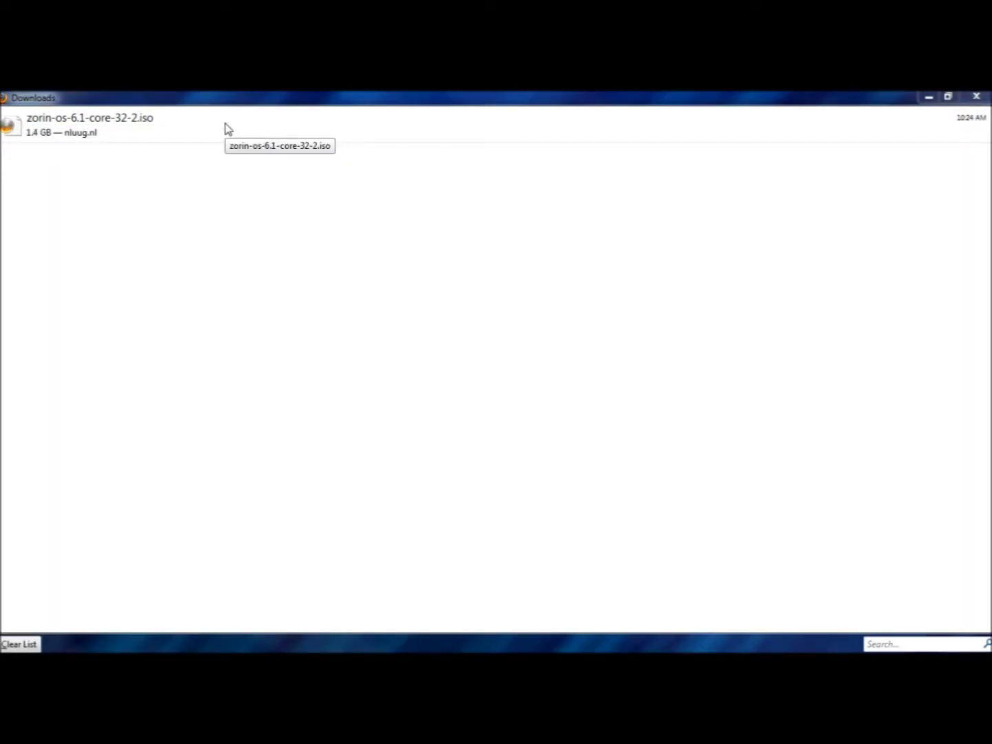
right_click(226, 127)
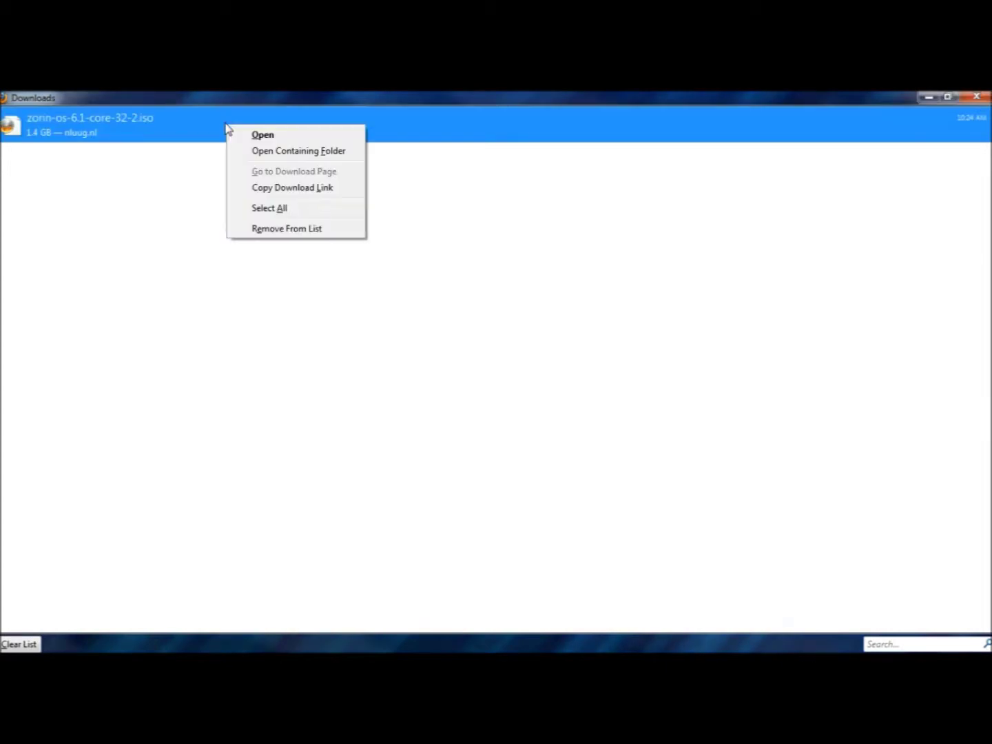
Open the Temp folder containing zorin-os-6.1-core-32-2 and cut the 1.36 GB ISO file
left_click(301, 158)
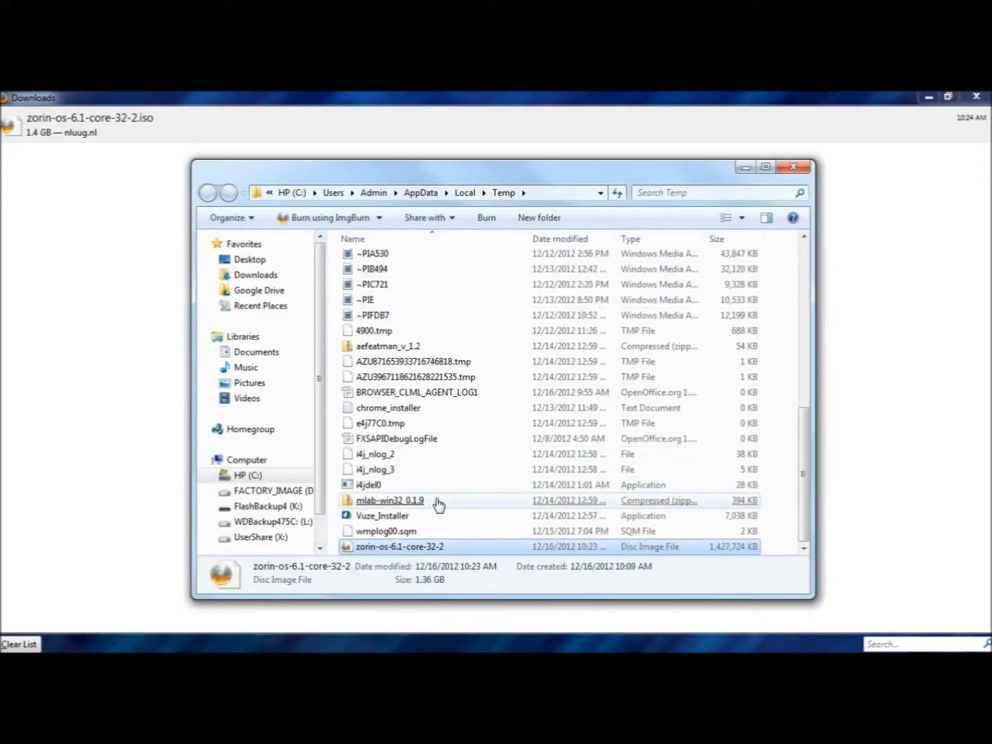
right_click(394, 550)
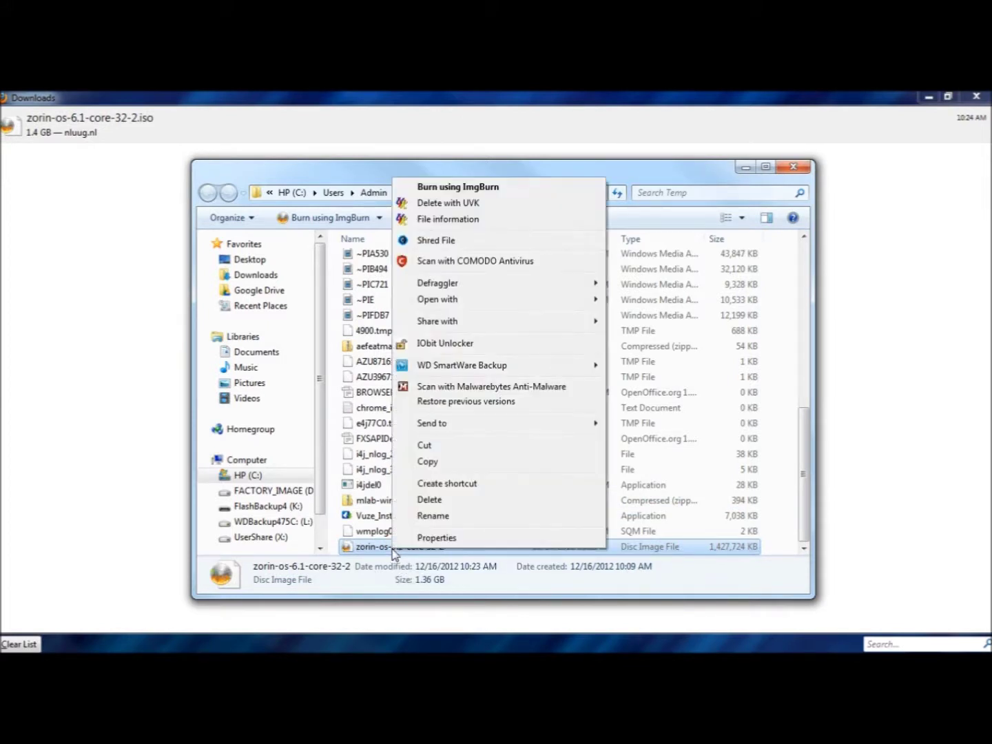
mouse_move(589, 428)
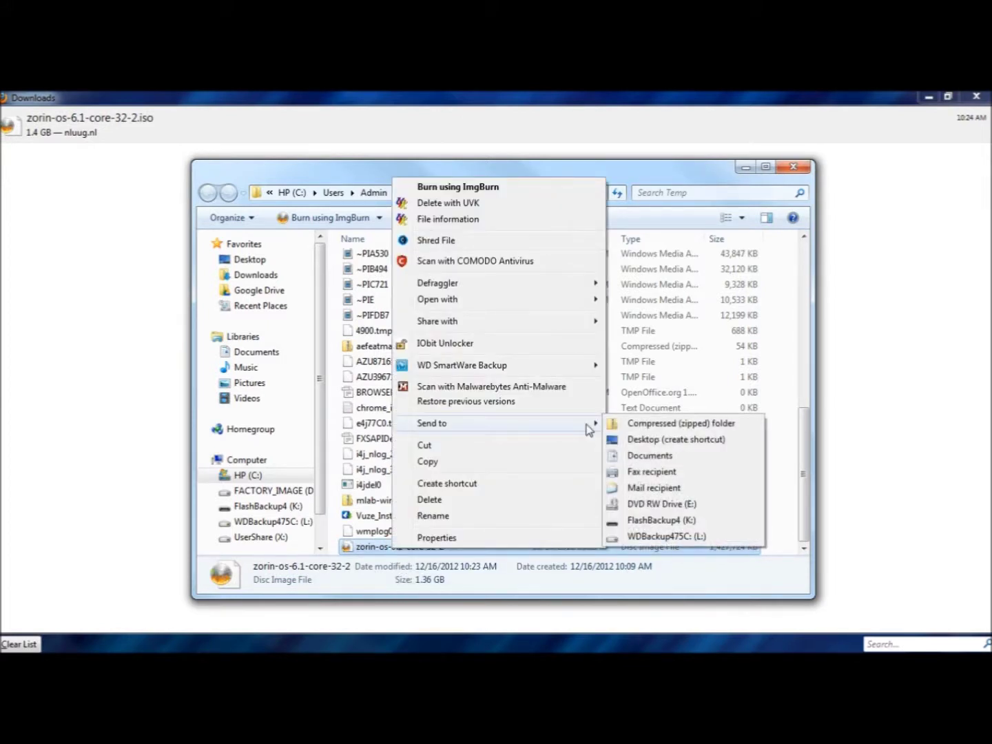
left_click(431, 448)
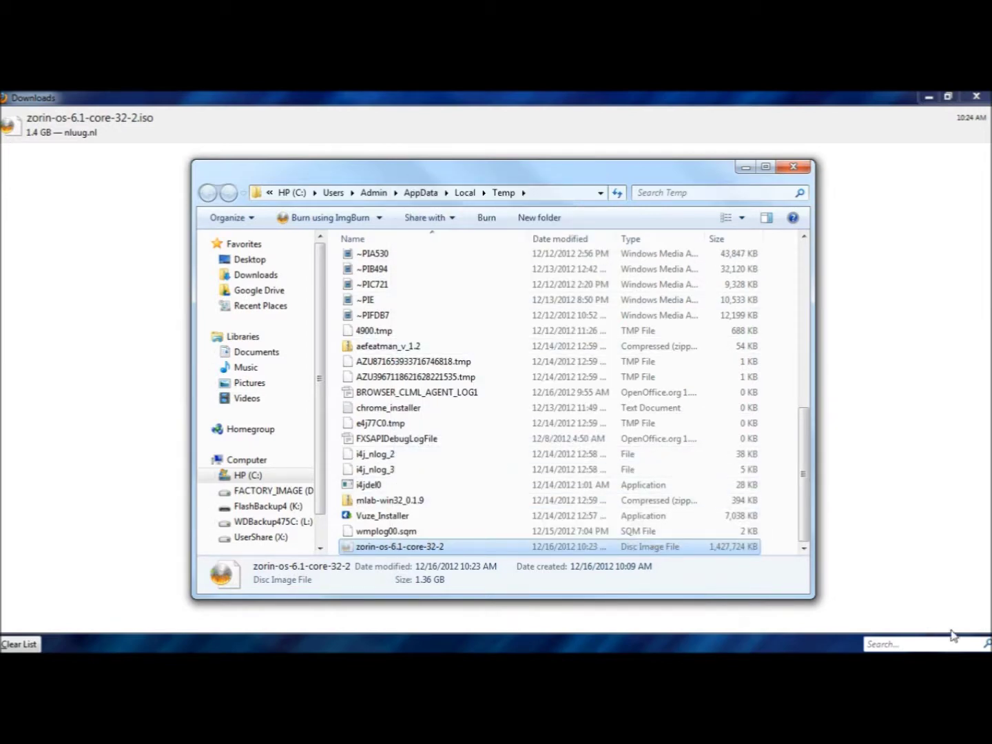
Paste the zorin-os-6.1-core-32-2 ISO file onto the desktop
mouse_move(971, 648)
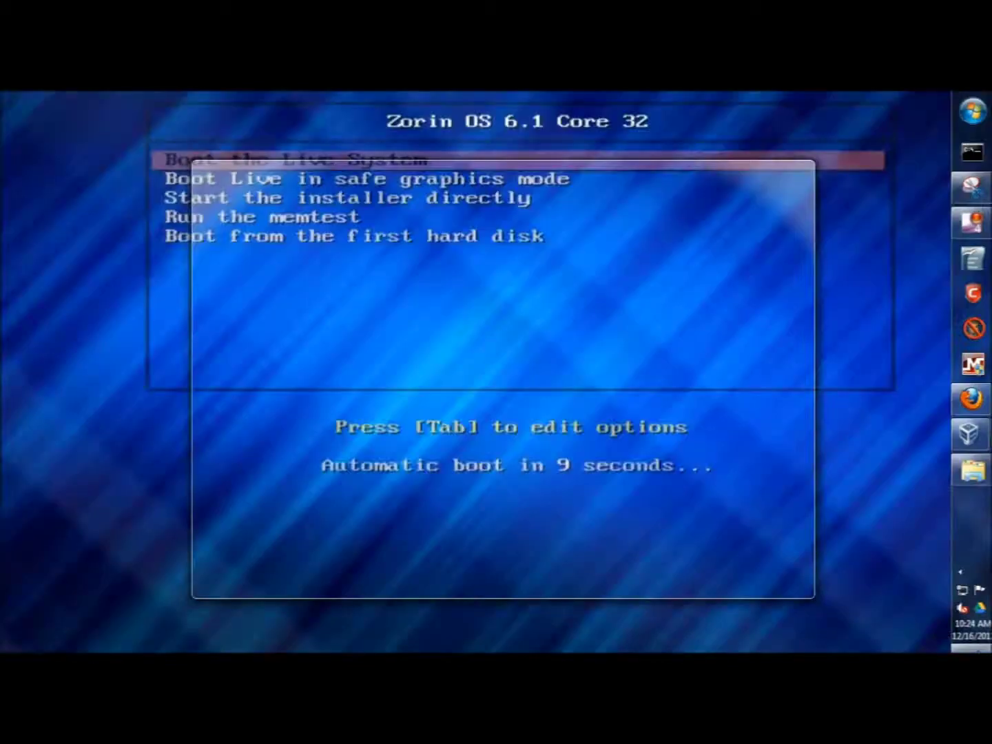
right_click(26, 157)
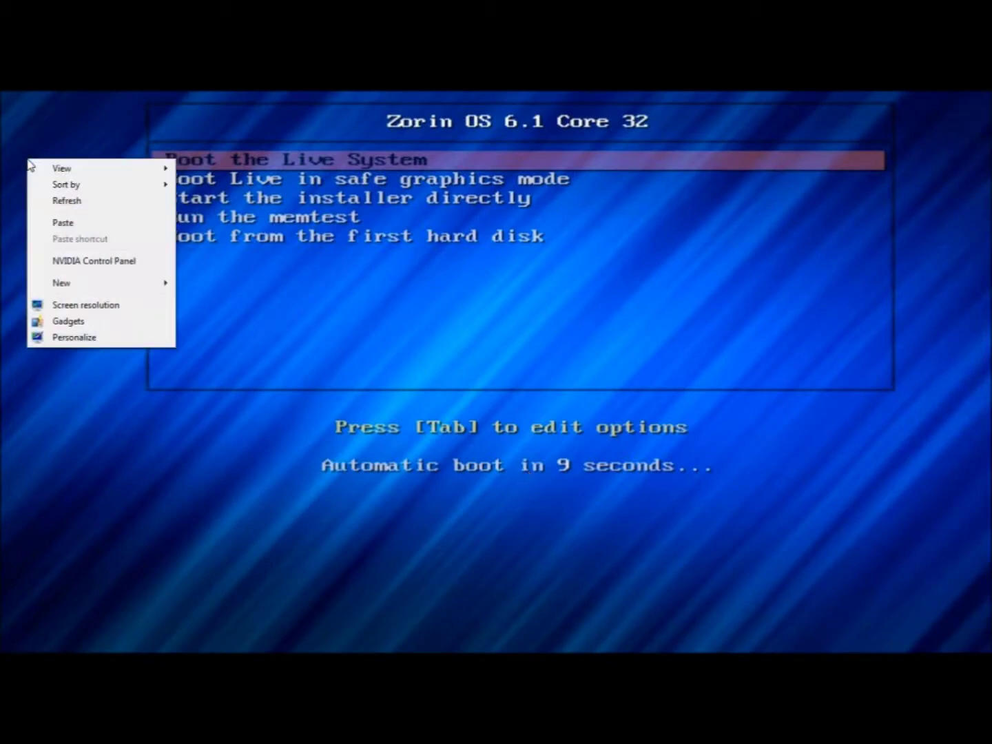
left_click(63, 226)
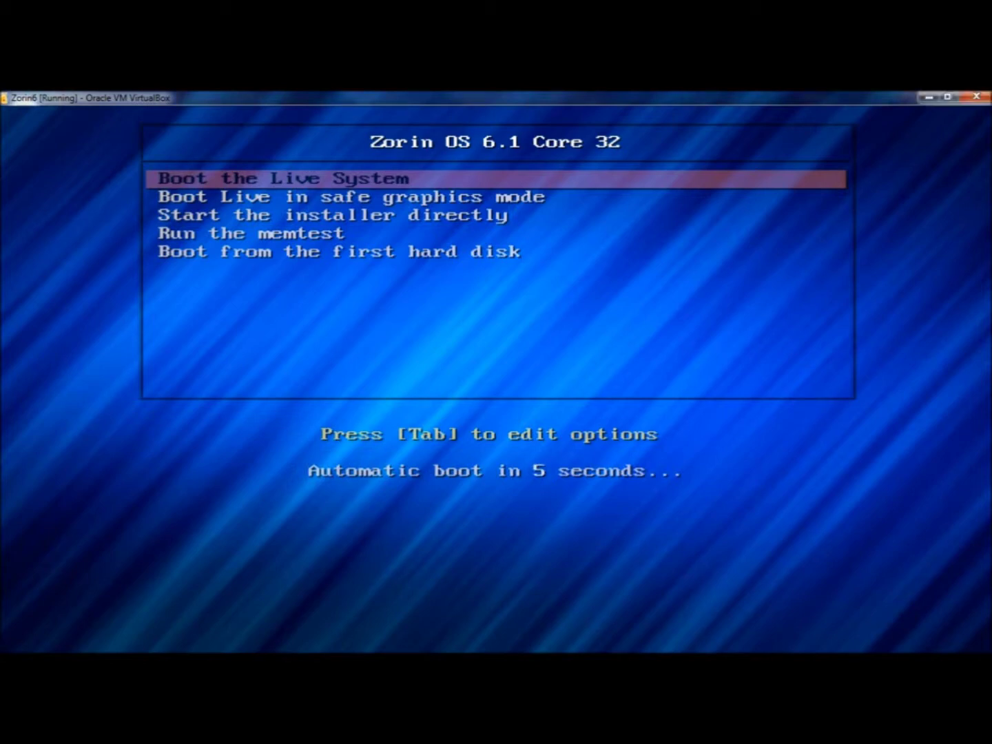
Start the installer directly, keep English, and continue past the preparation checks
key("Down")
key("Down")
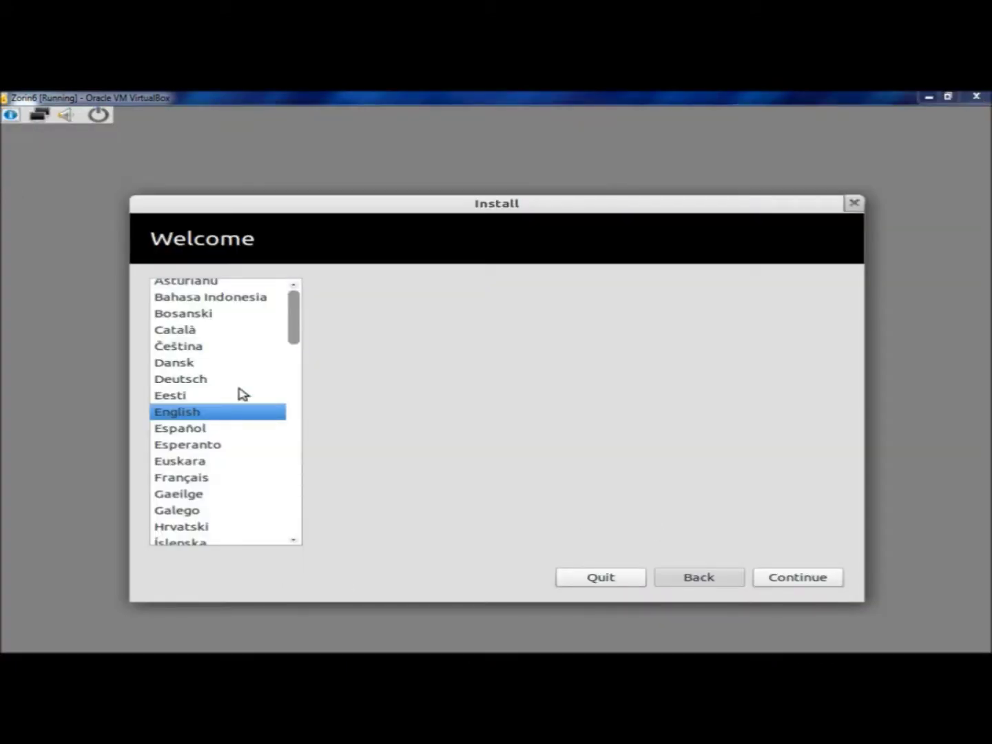
left_click(811, 578)
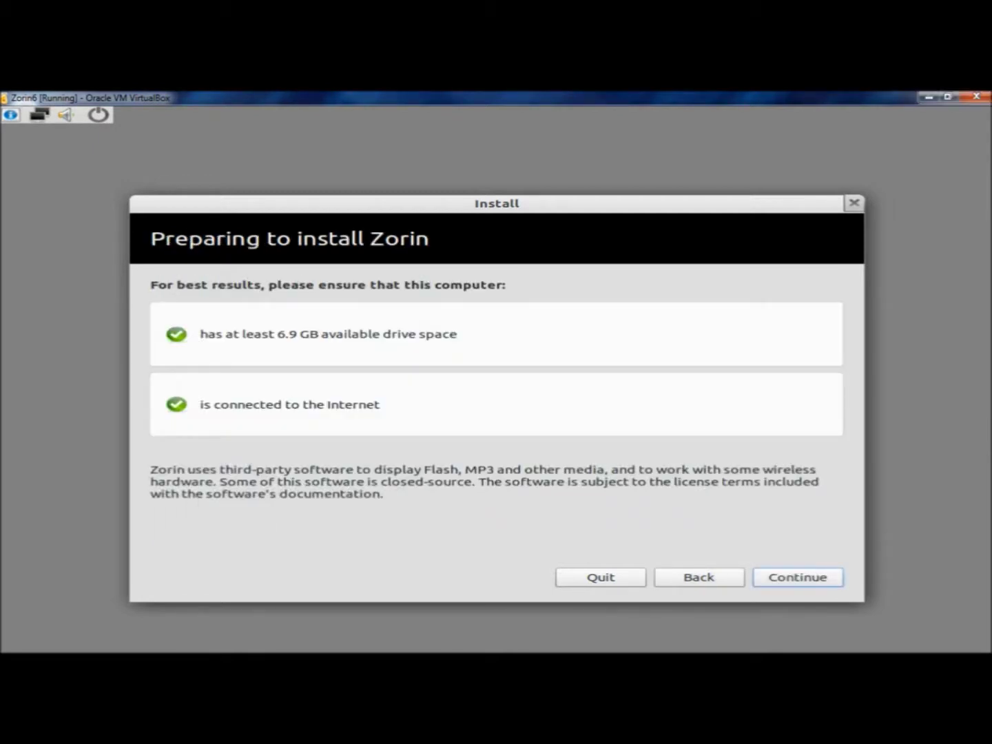
left_click(790, 581)
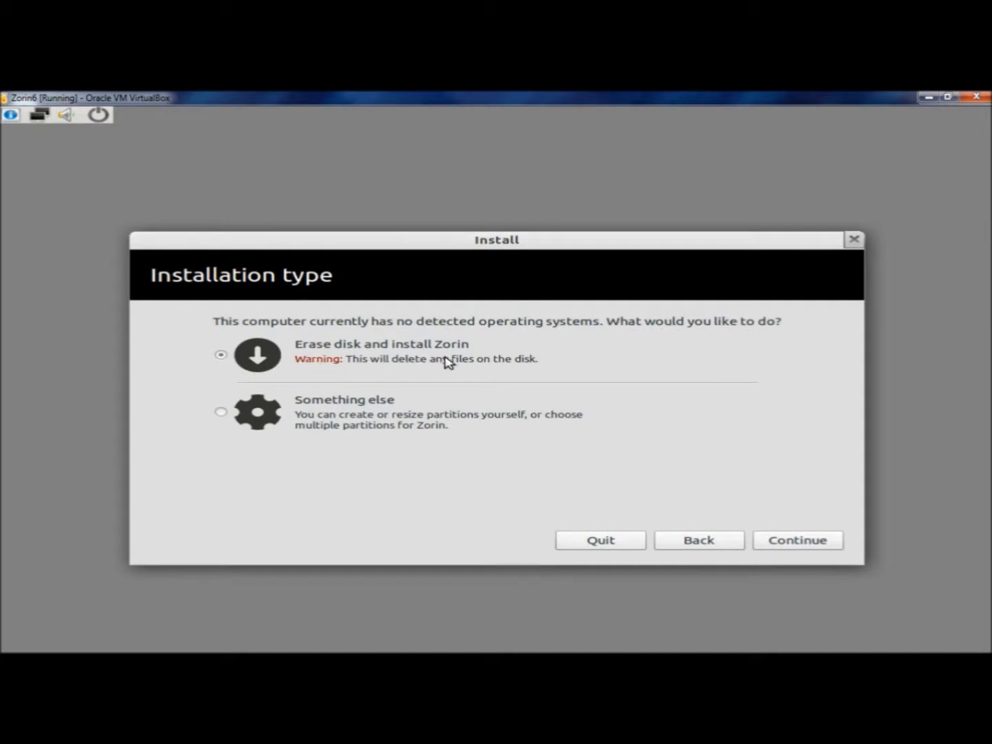
Choose Erase disk and install Zorin, then Install Now on the 11.5 GB disk
left_click(814, 547)
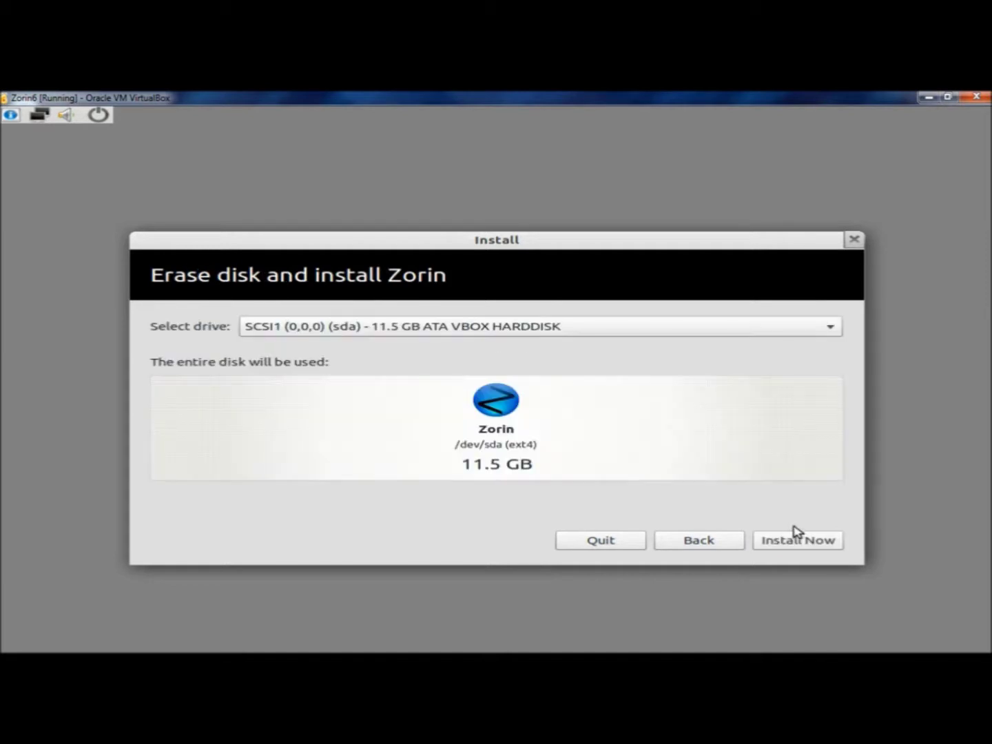
left_click(799, 542)
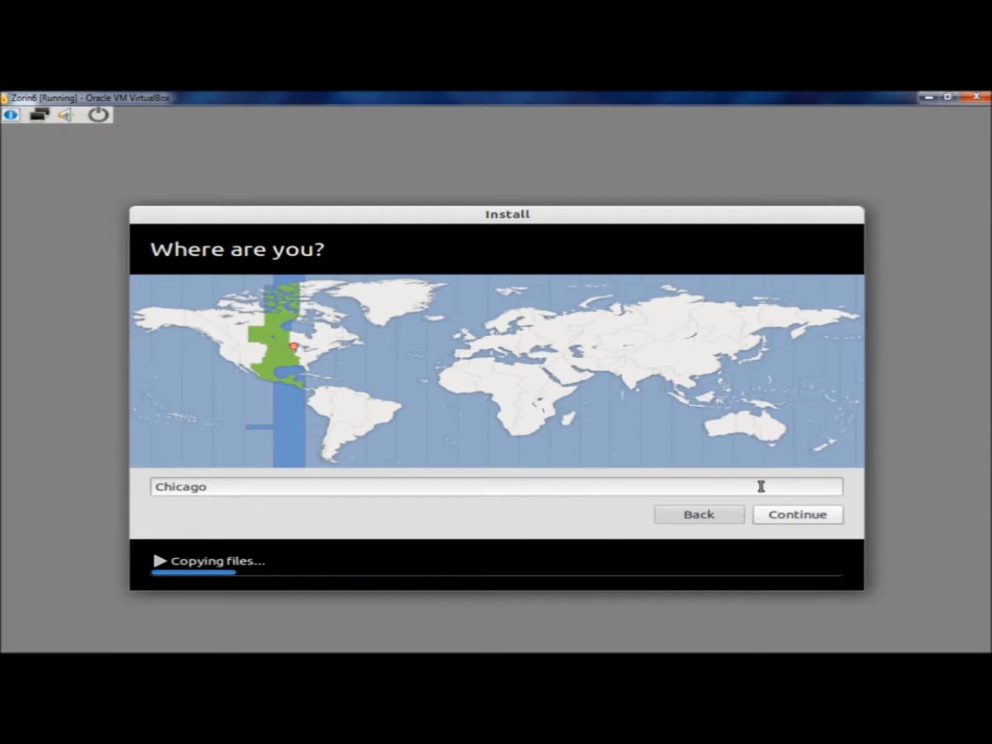
Accept Chicago as the location and English (US) as the keyboard layout
left_click(815, 516)
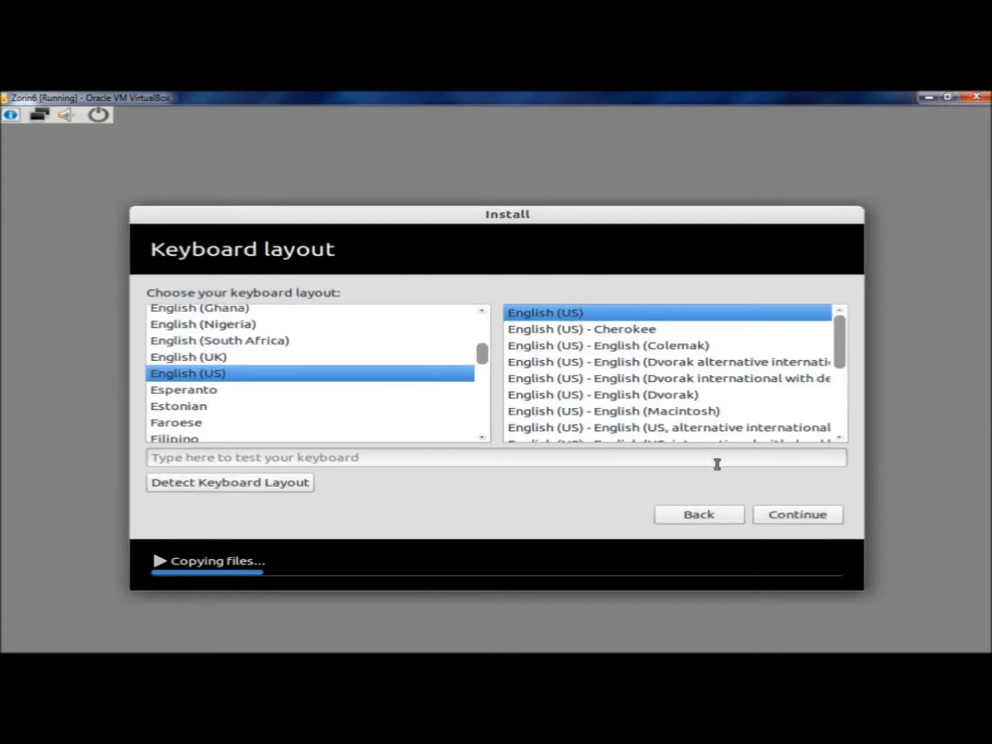
left_click(768, 517)
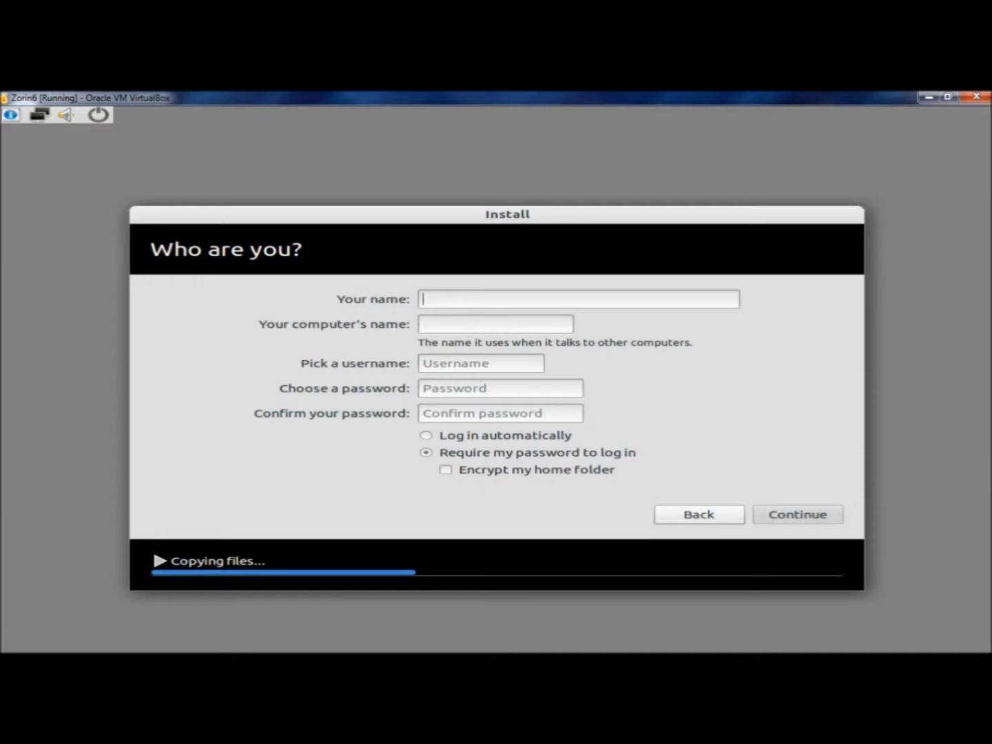
Enter the user's name and replace the computer name with zorin2
type("learningto")
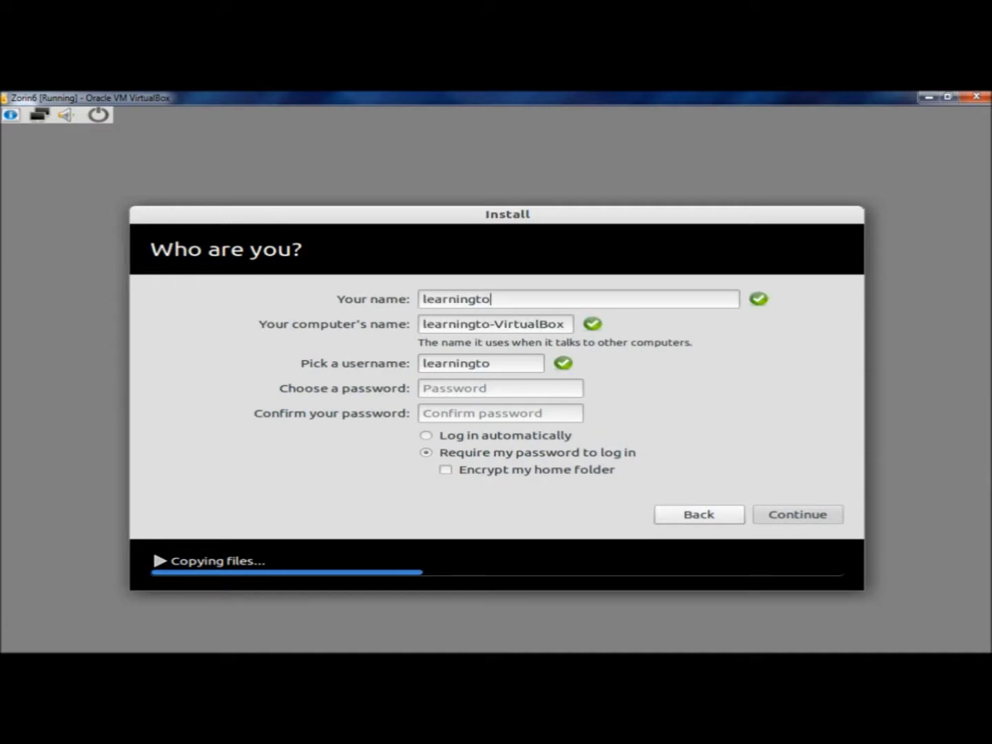
type("compute")
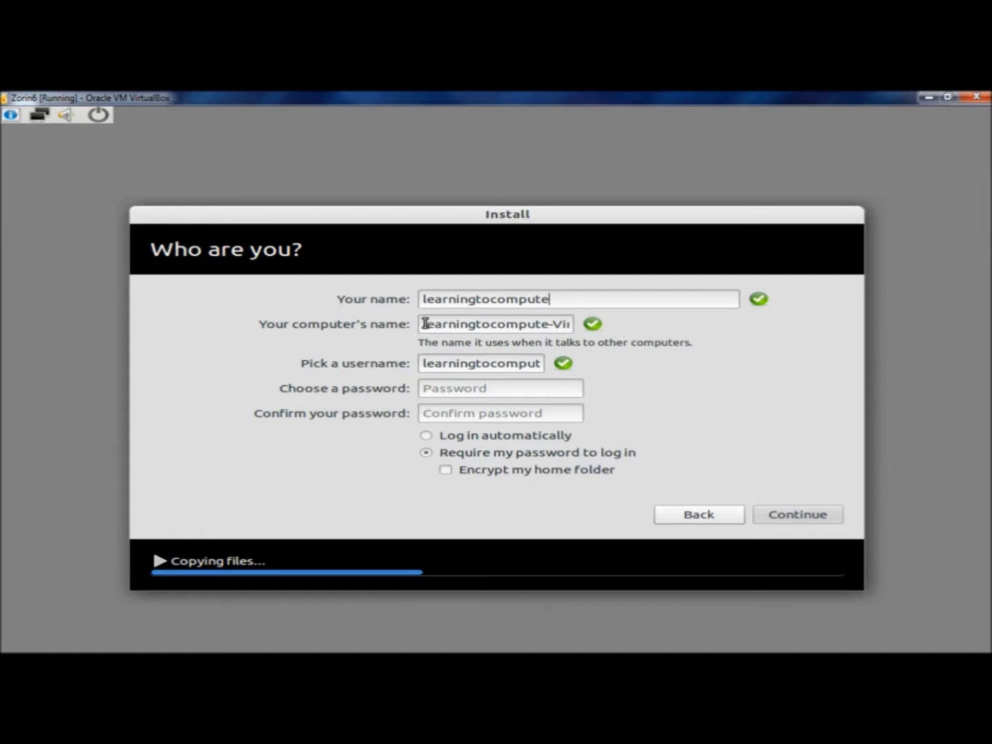
left_click_drag(425, 323, 660, 350)
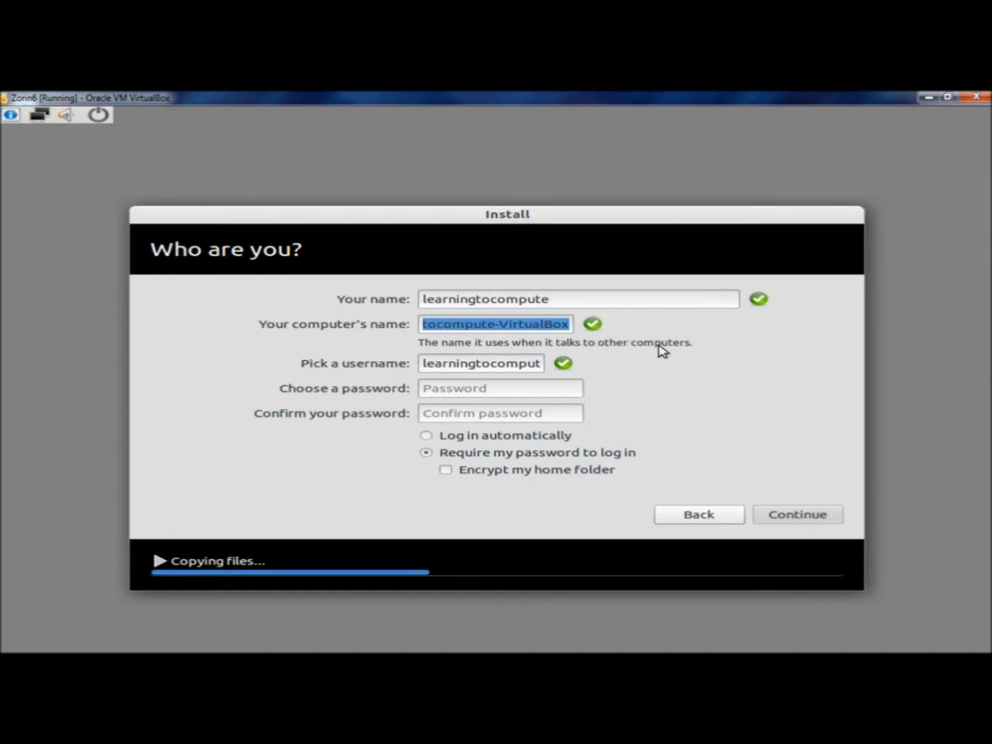
type("zorin2")
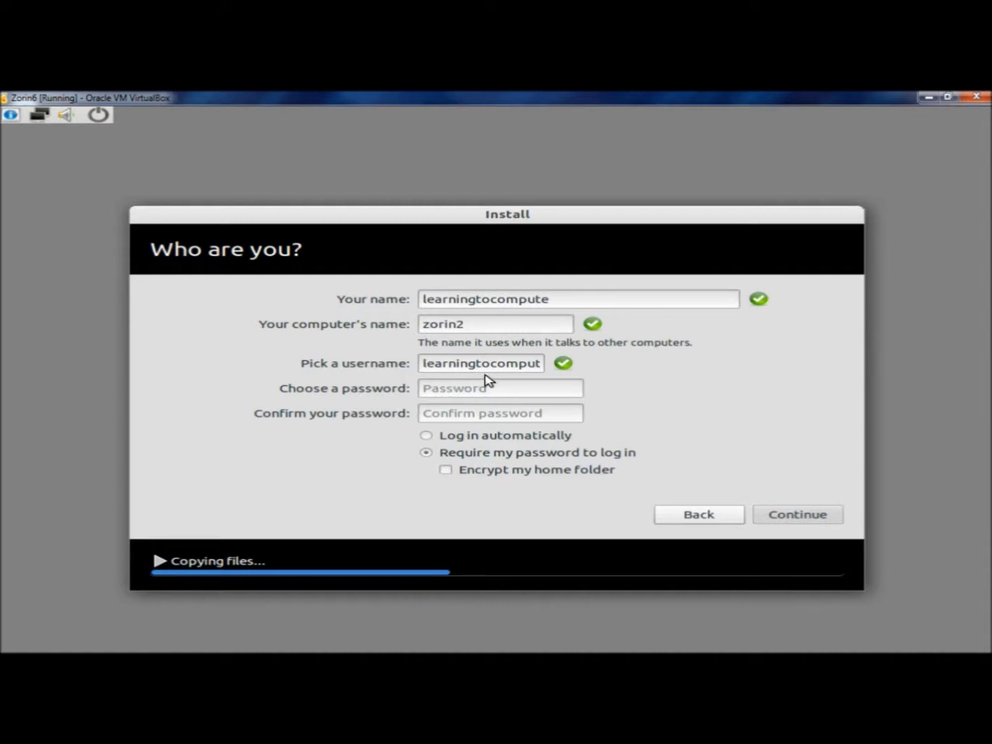
Set and confirm the account password, then continue the installation
left_click(432, 390)
type("1")
left_click(458, 413)
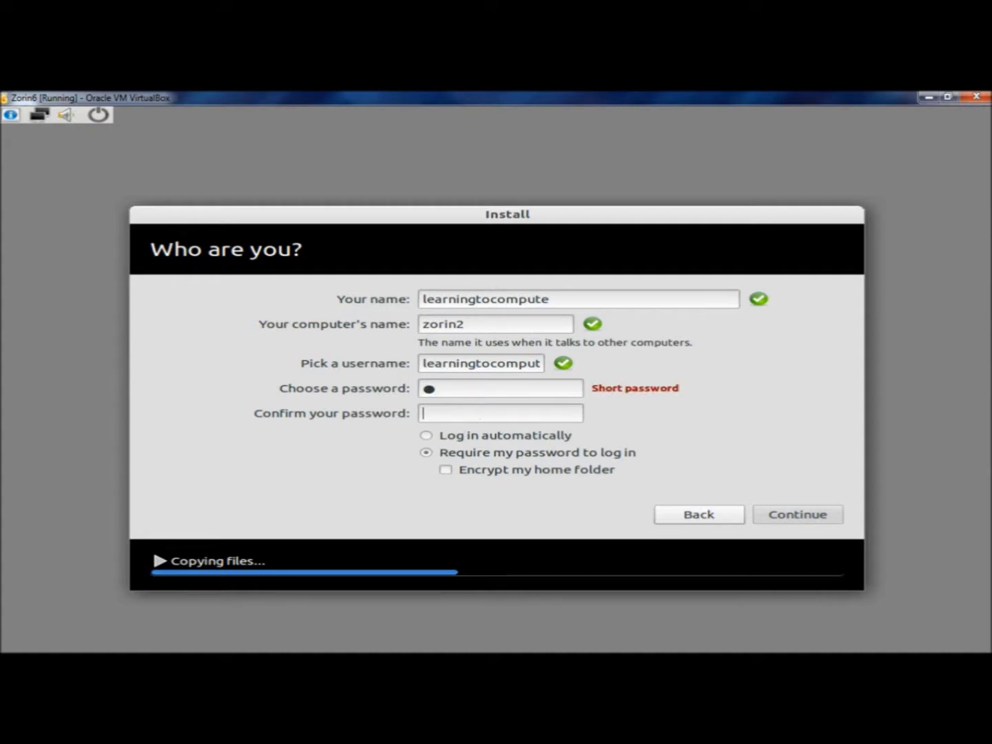
type("1")
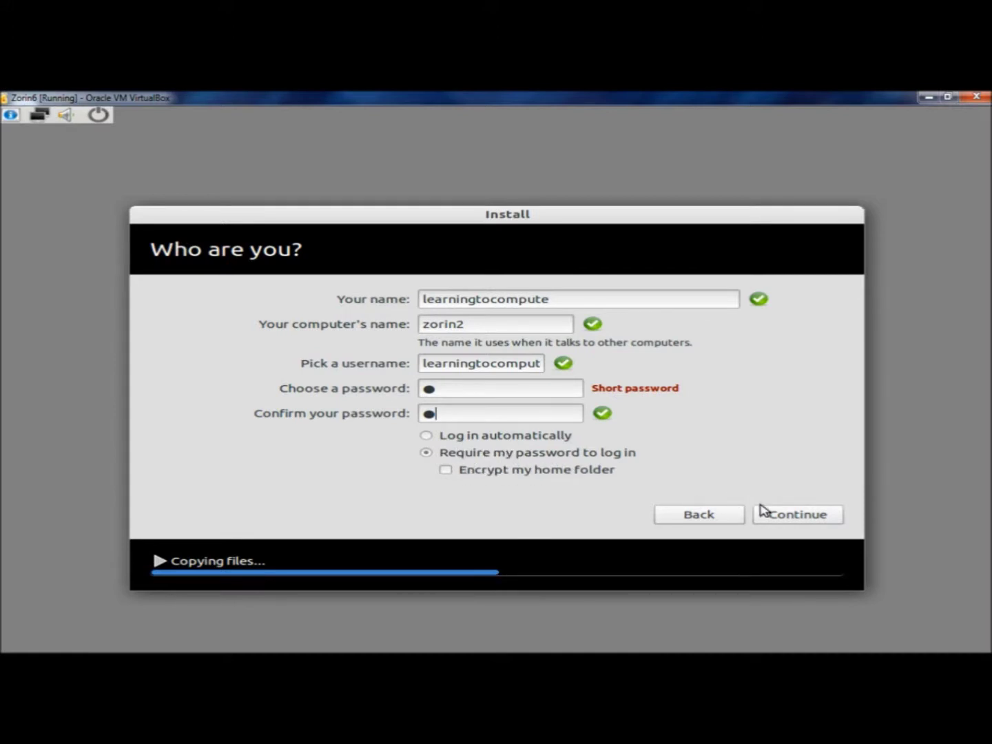
left_click(791, 518)
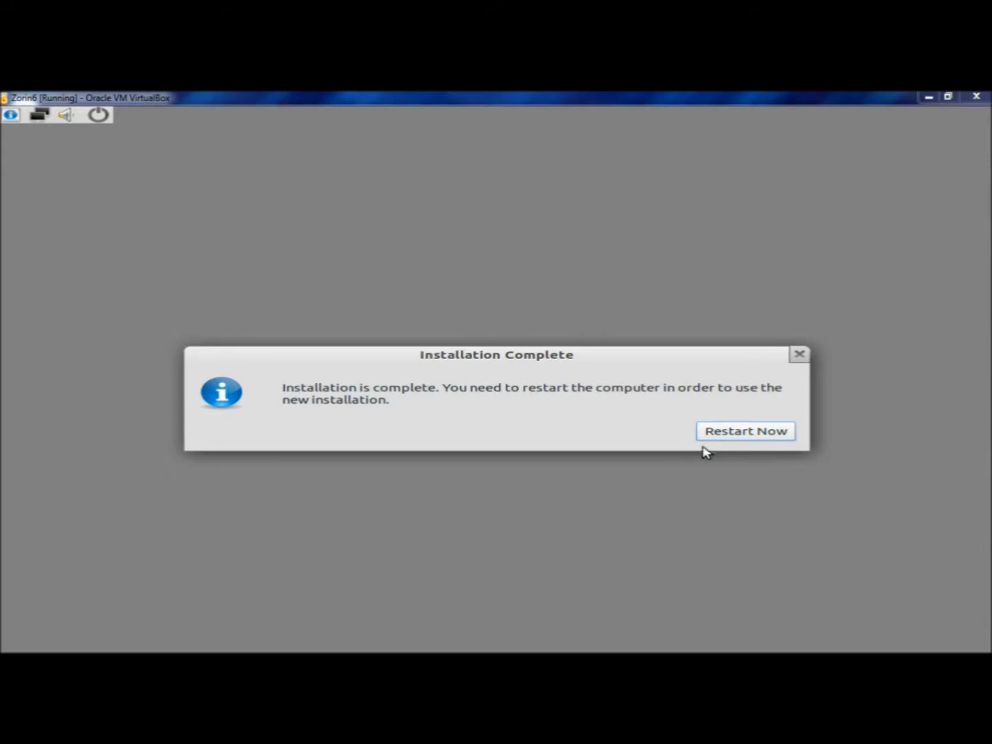
Restart the finished installation and confirm the remove-media prompt to reboot
left_click(723, 436)
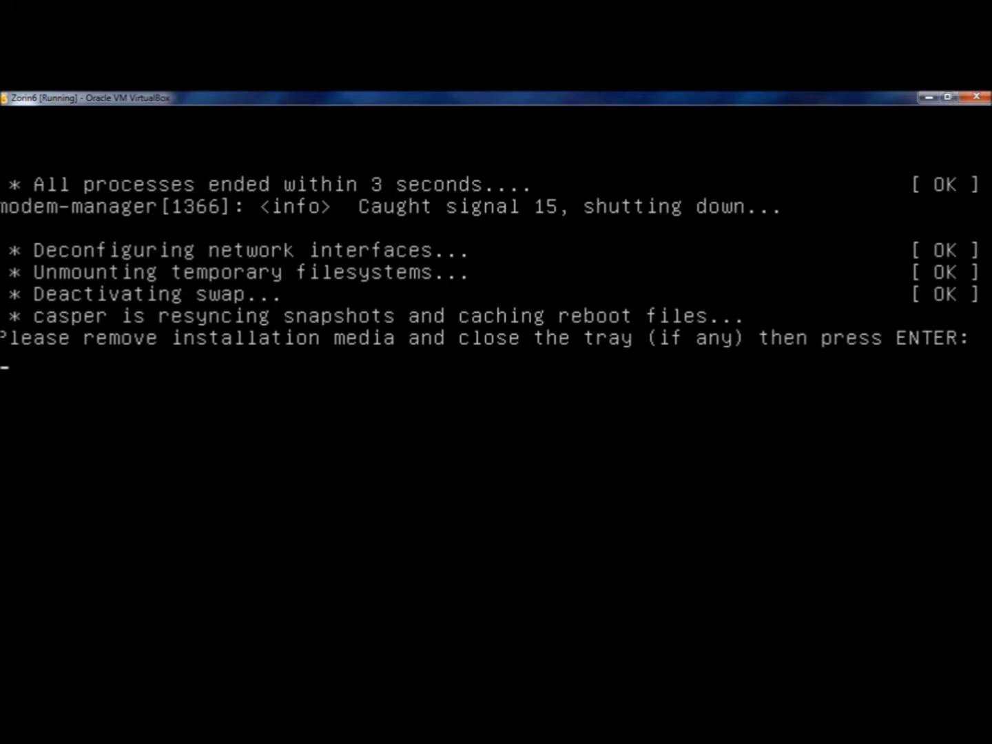
key("Return")
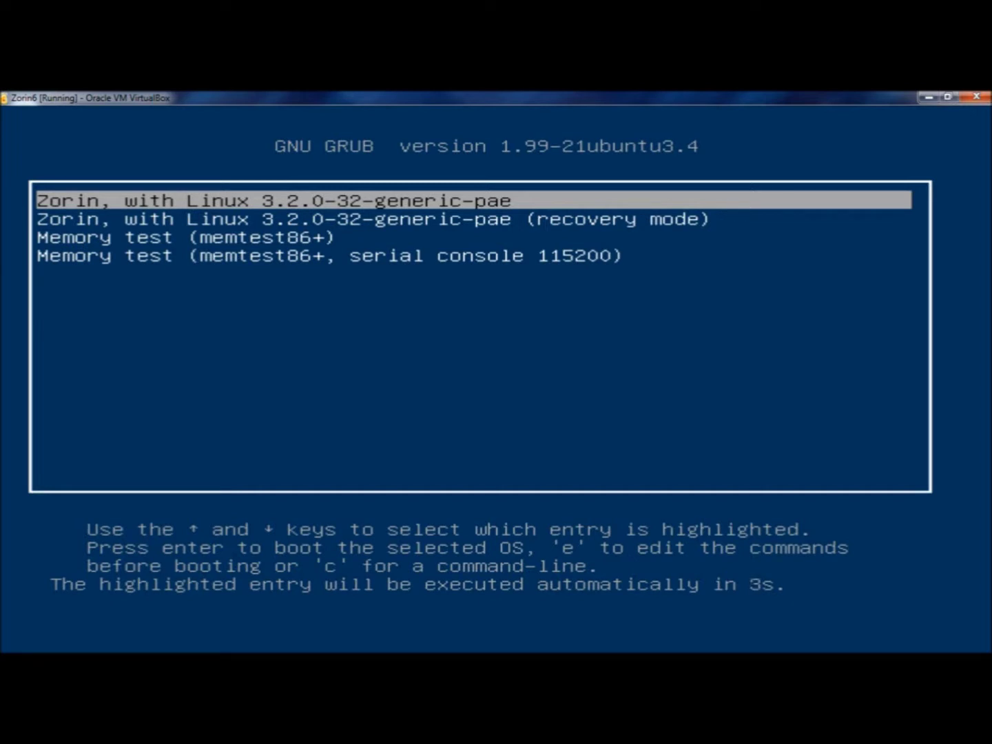
Boot the default Zorin GRUB entry and log in with the account password
key("Return")
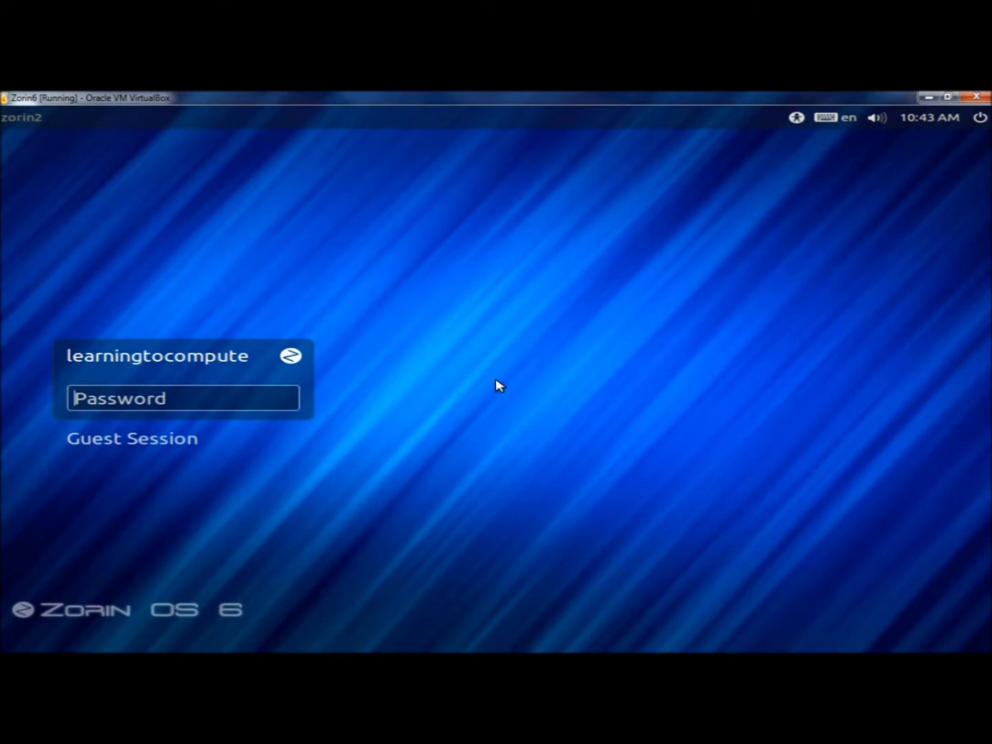
type("•")
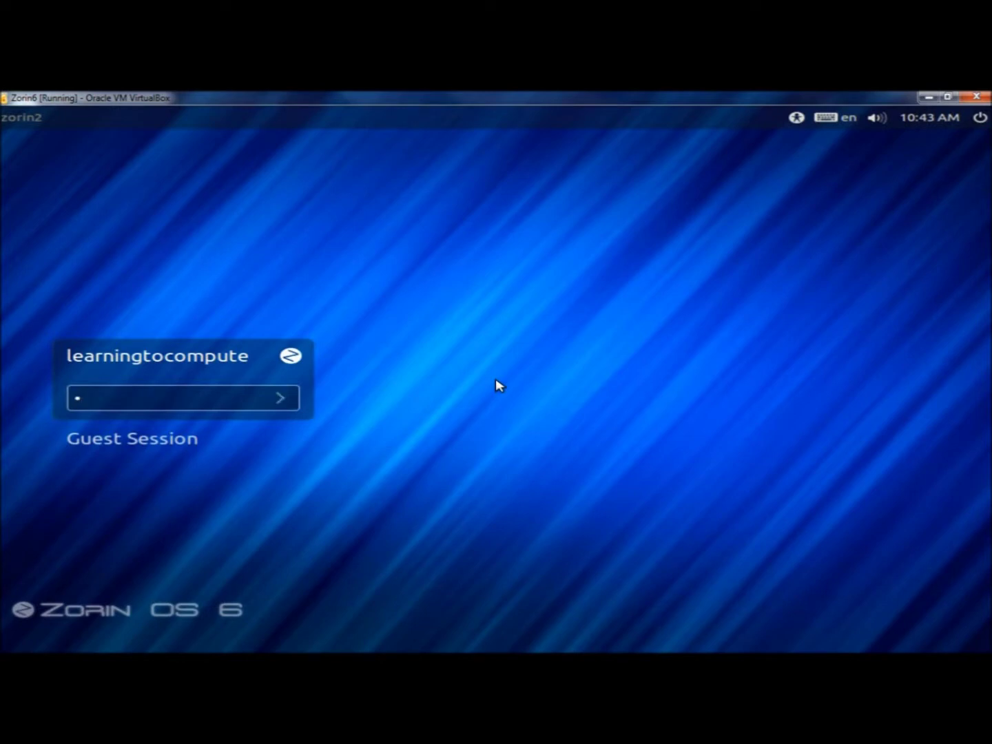
key("Return")
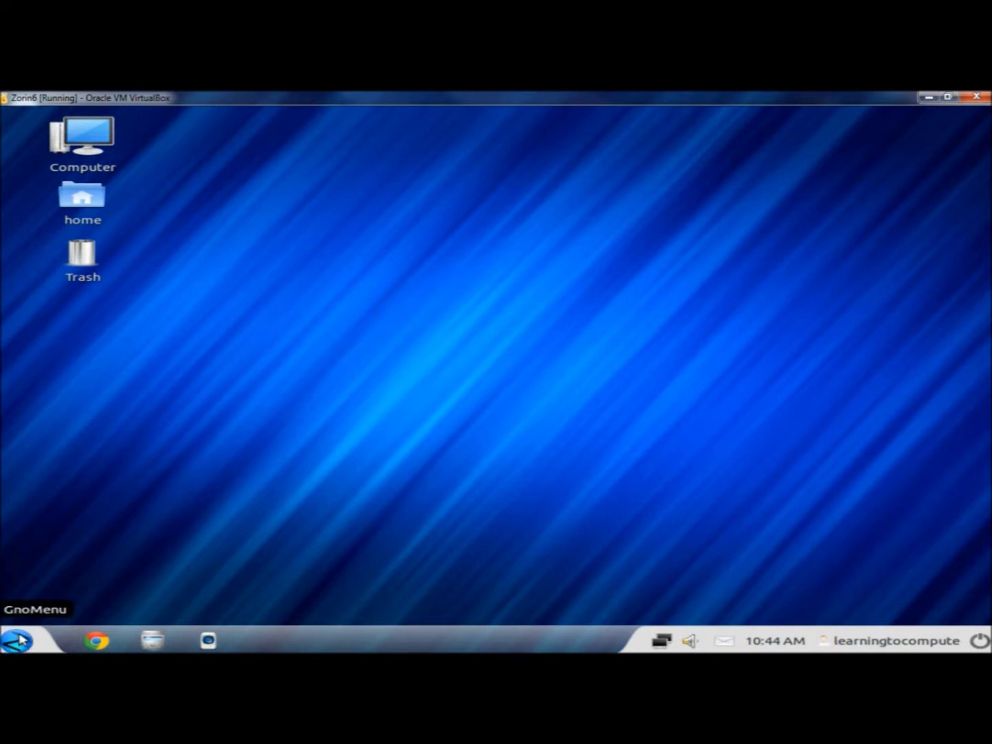
Launch Zorin Look Changer from the Zorin menu's System Tools category
left_click(21, 642)
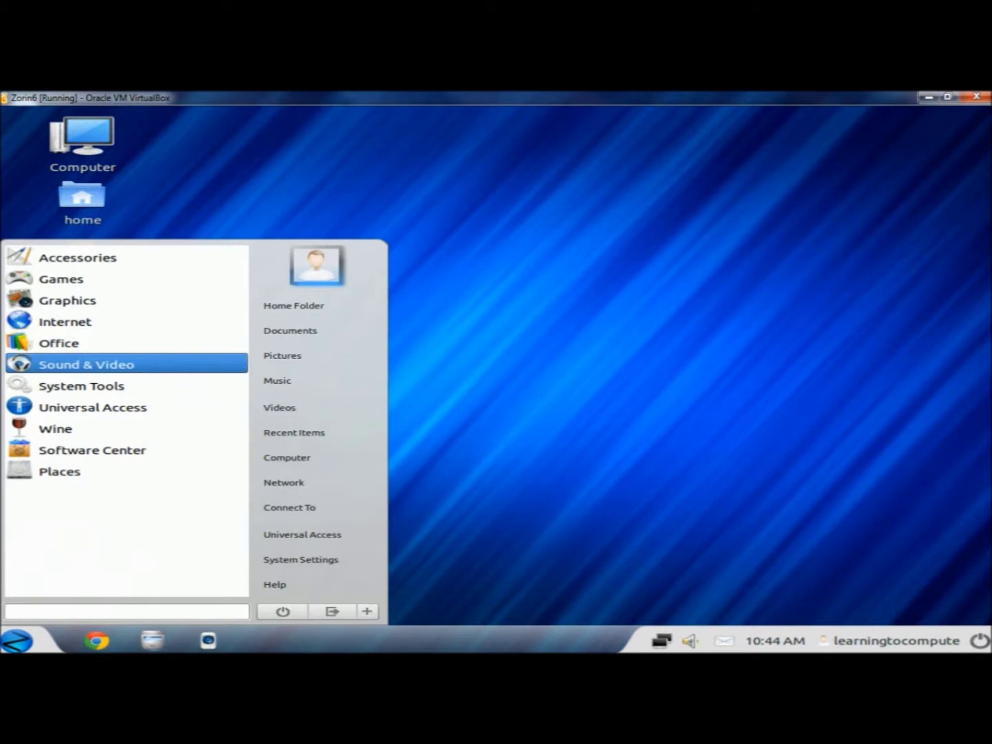
left_click(83, 390)
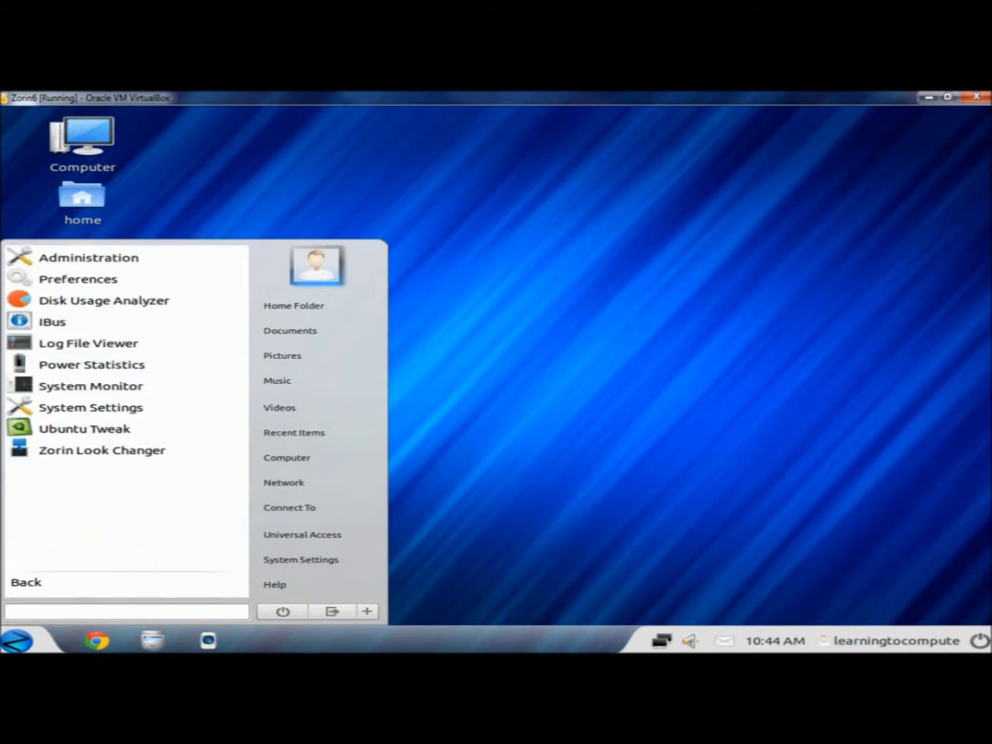
left_click(102, 454)
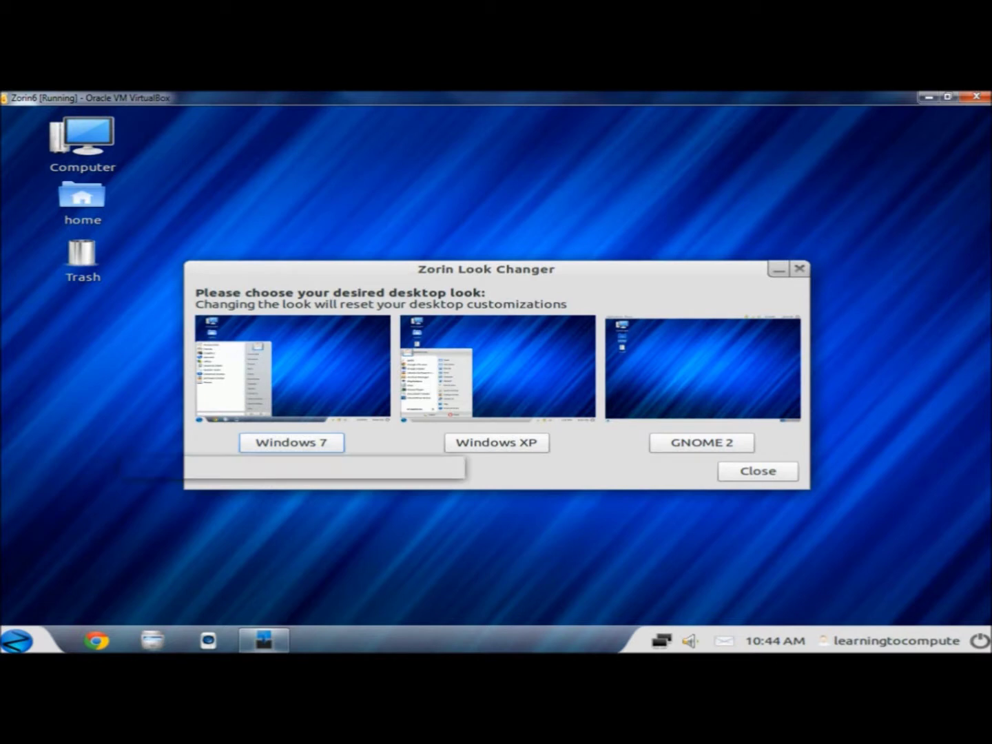
Apply the Windows XP look and check the resulting application menu
left_click(490, 443)
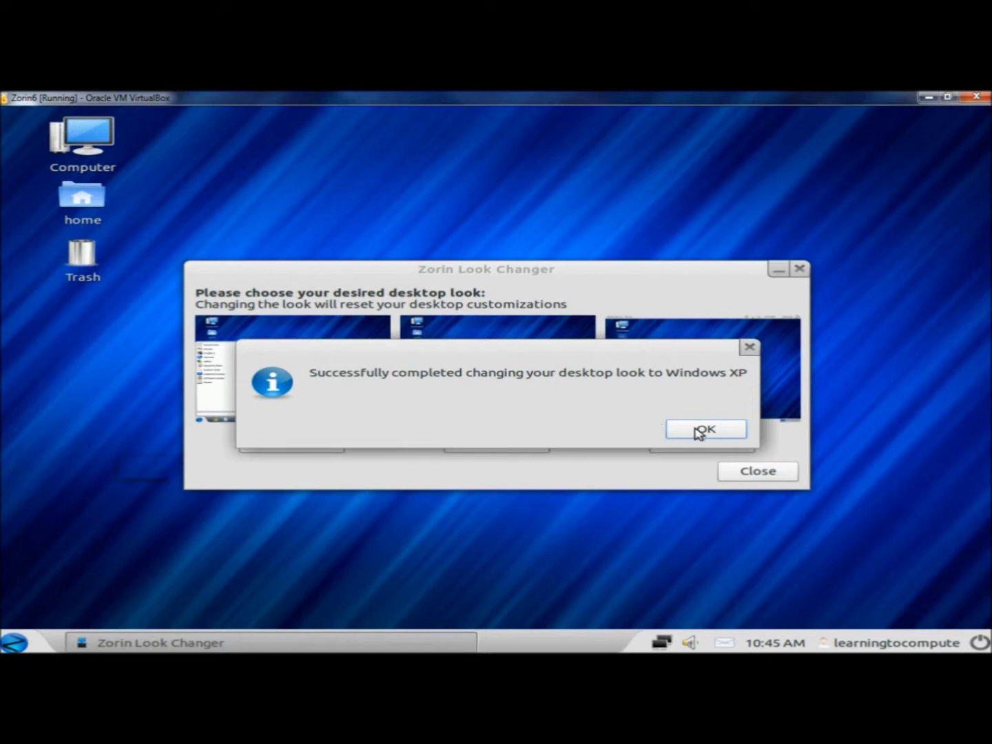
left_click(697, 432)
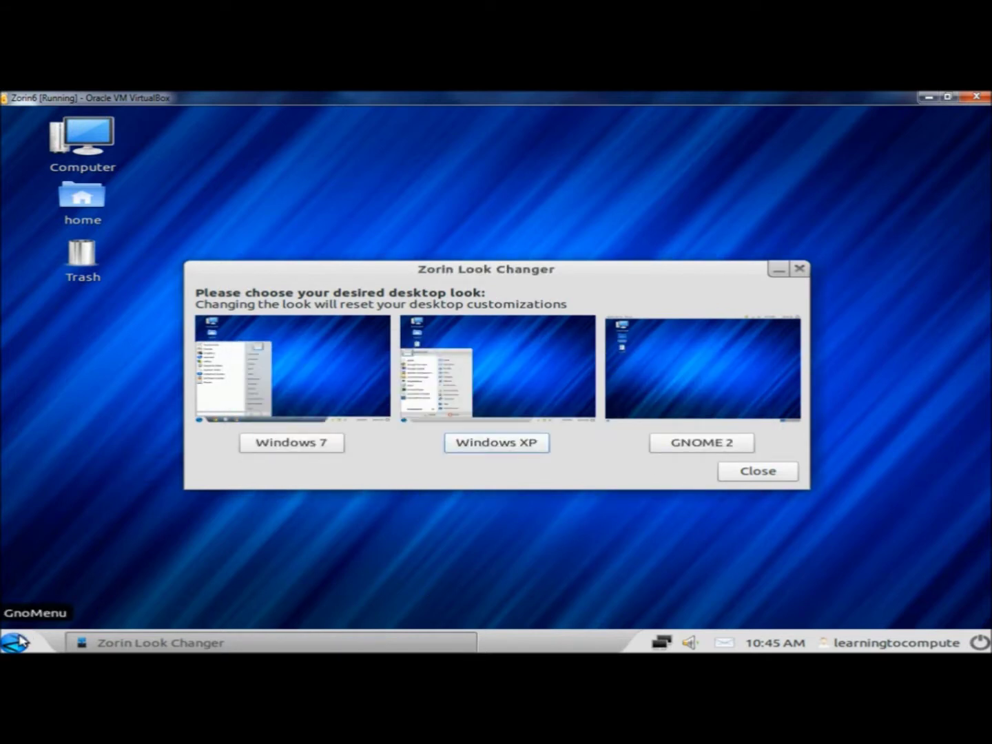
left_click(15, 642)
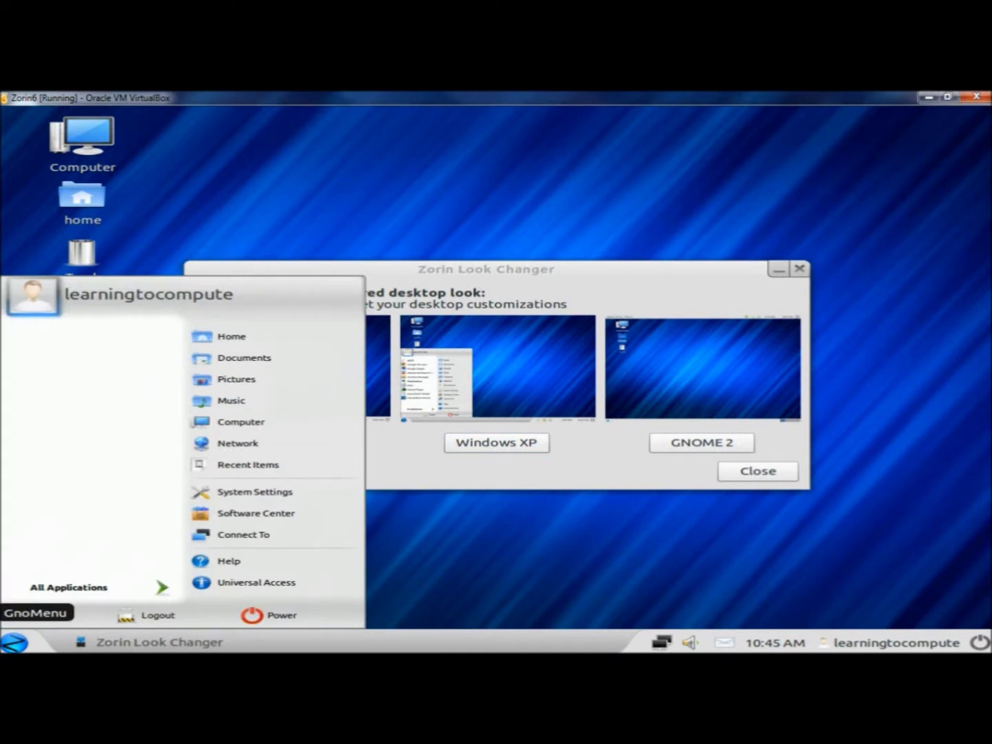
left_click(660, 463)
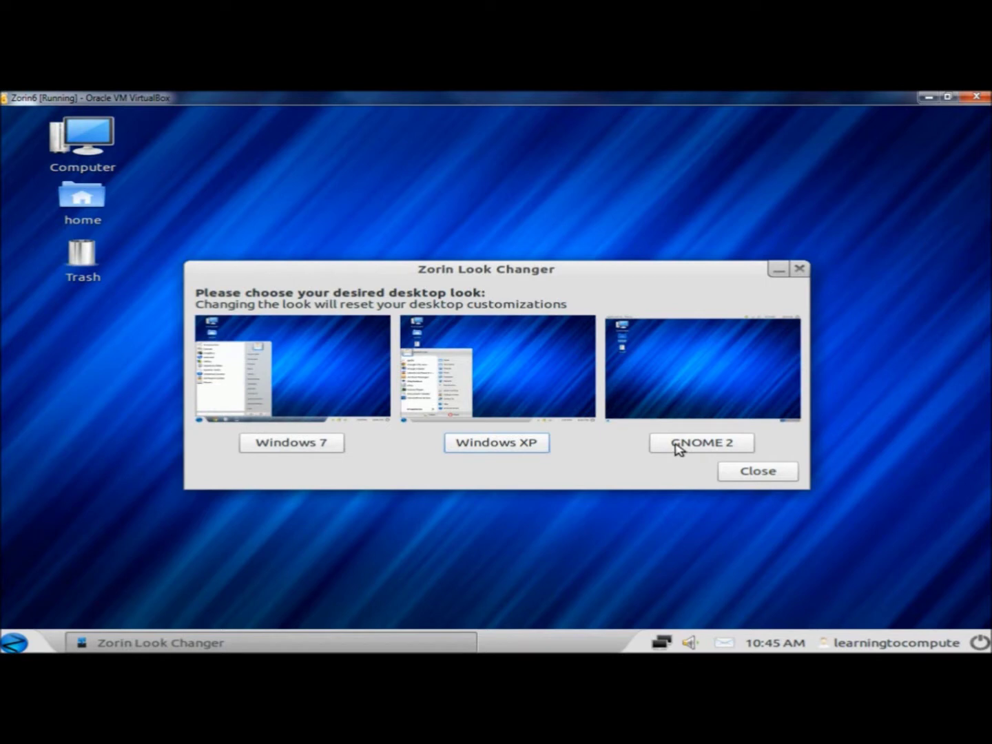
Switch the desktop look to GNOME 2, then back to Windows 7
left_click(655, 443)
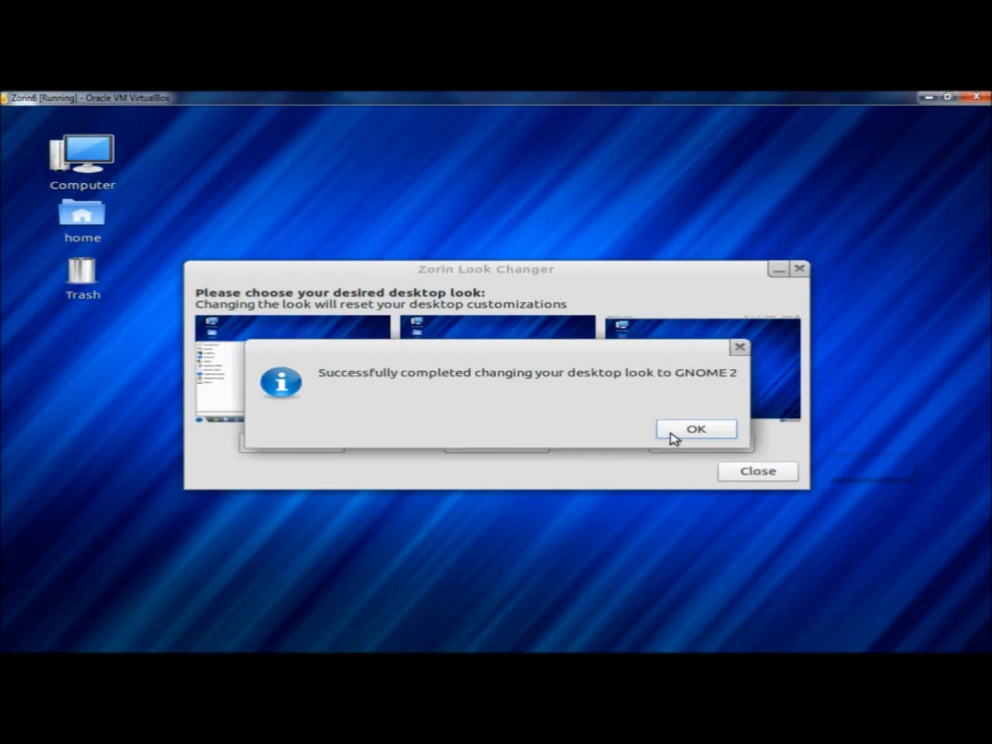
left_click(672, 434)
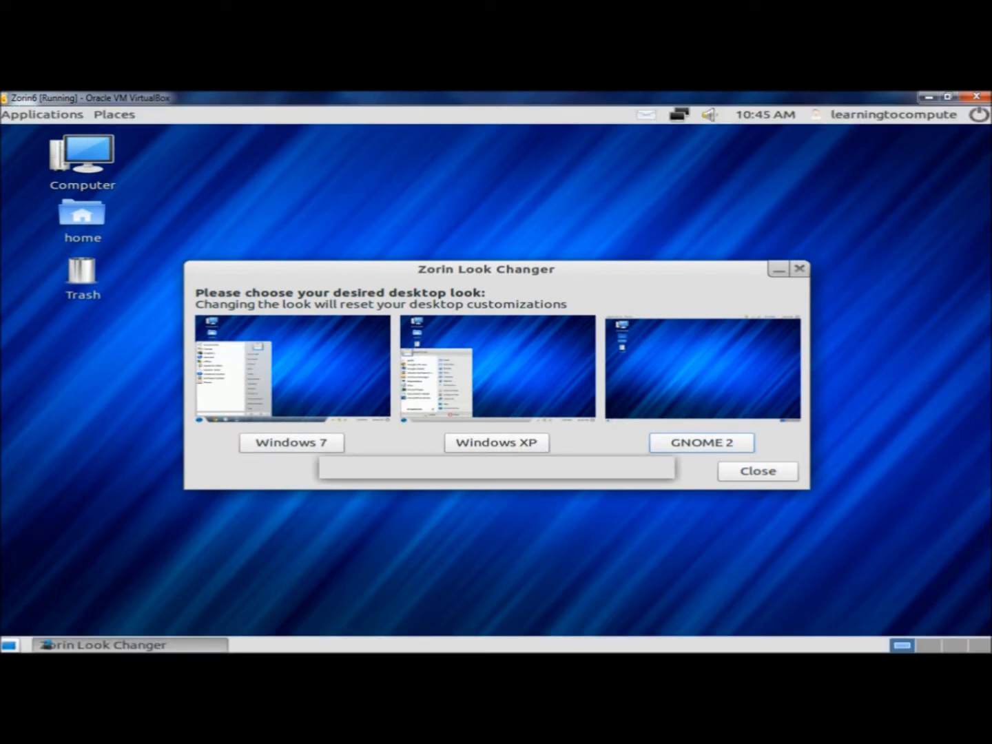
left_click(276, 453)
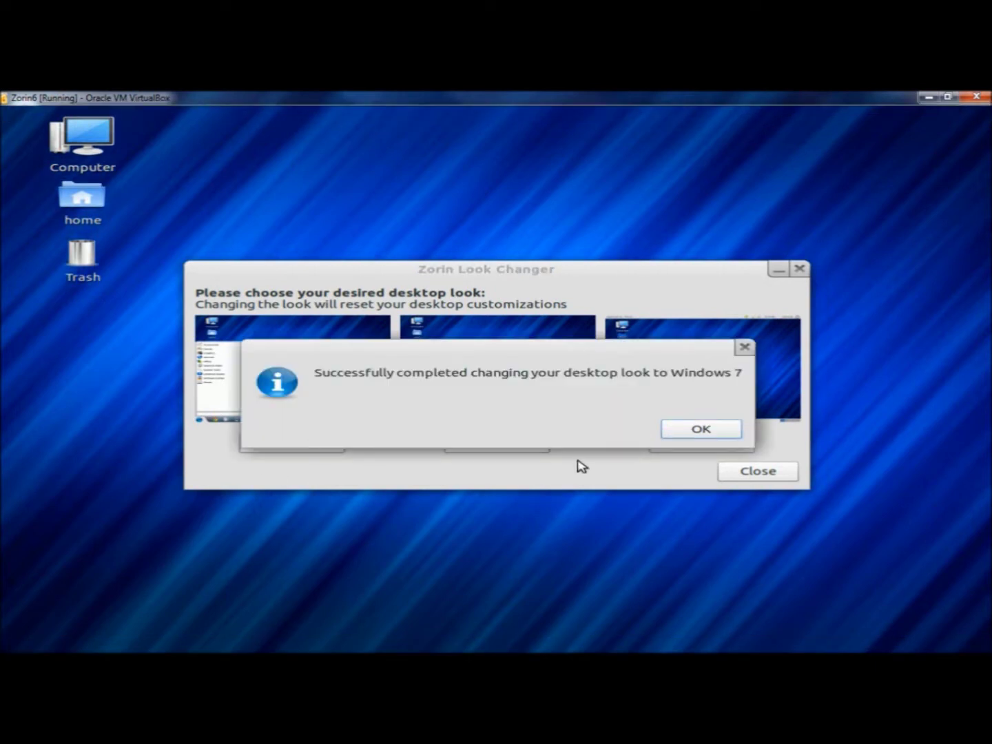
left_click(676, 434)
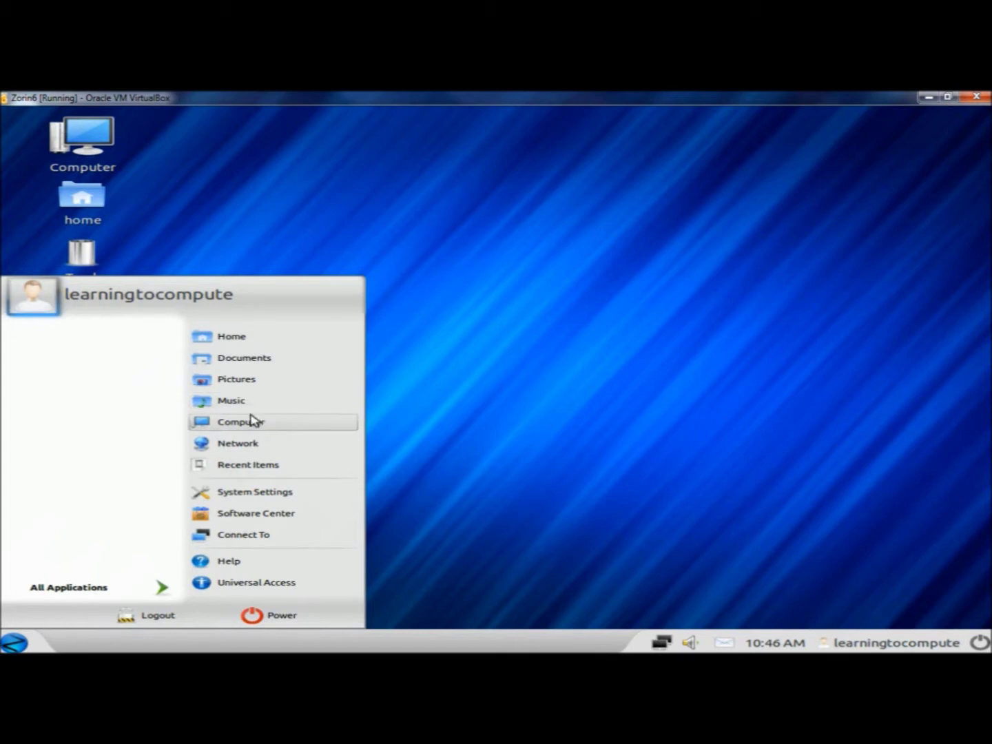
Open System Settings from the start menu and close it again
left_click(251, 493)
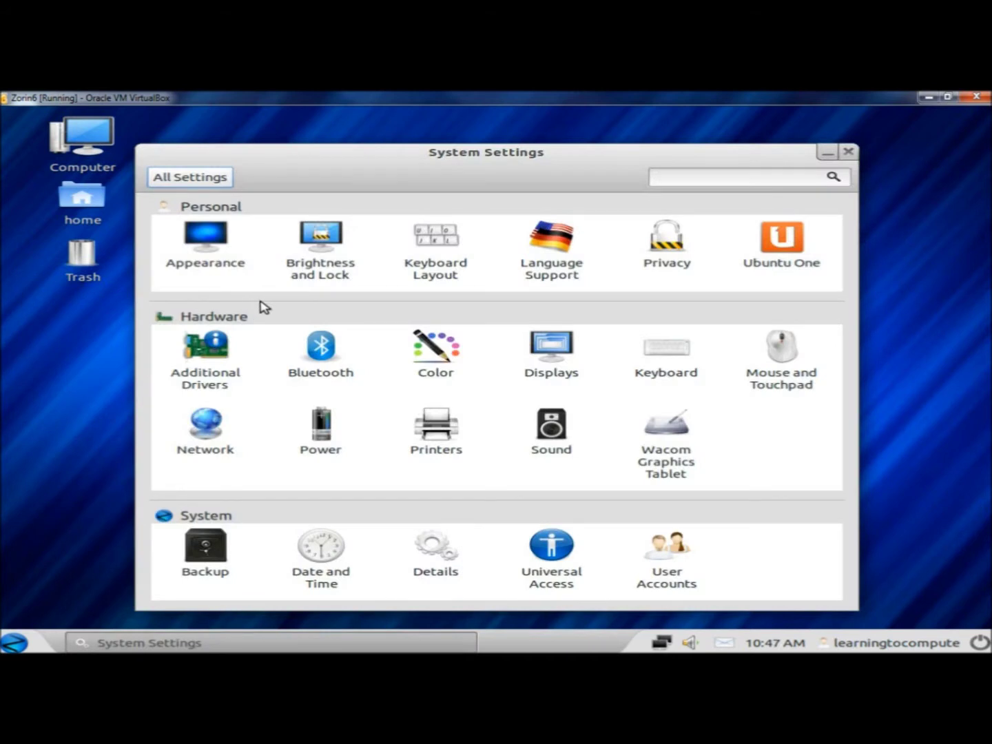
left_click(849, 152)
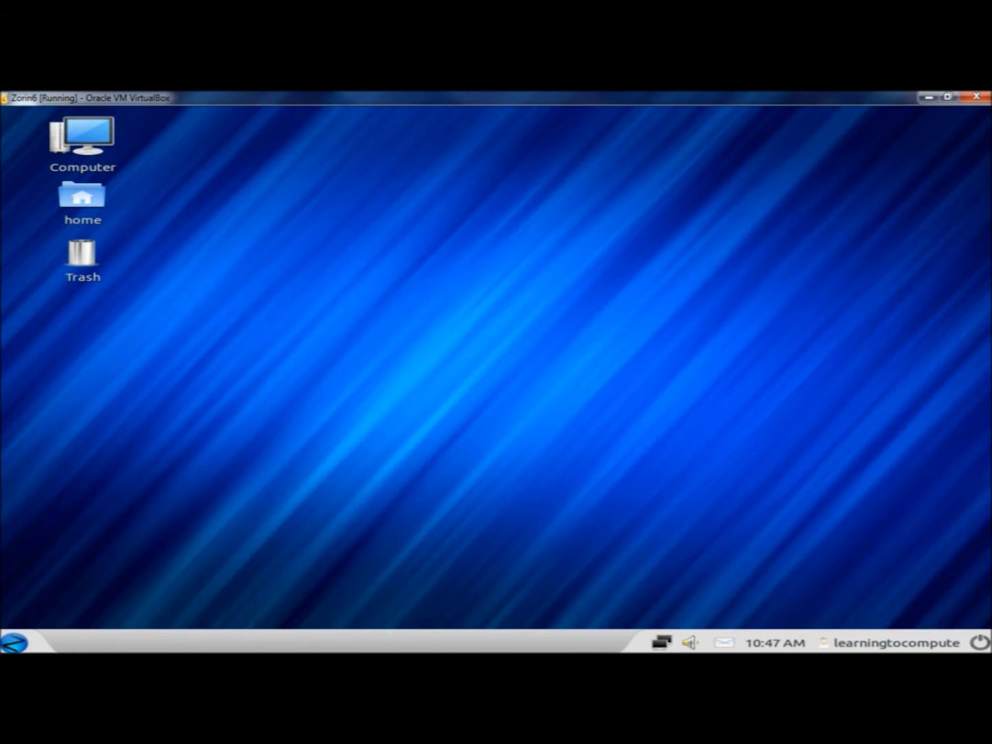